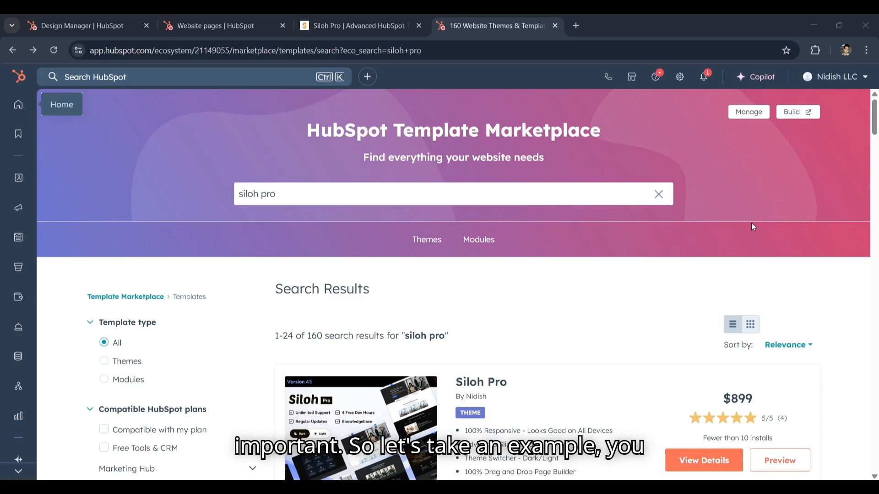
# Open the Siloh Pro theme's details from the marketplace search results and check its version information
pyautogui.scroll(-2, 683, 257)
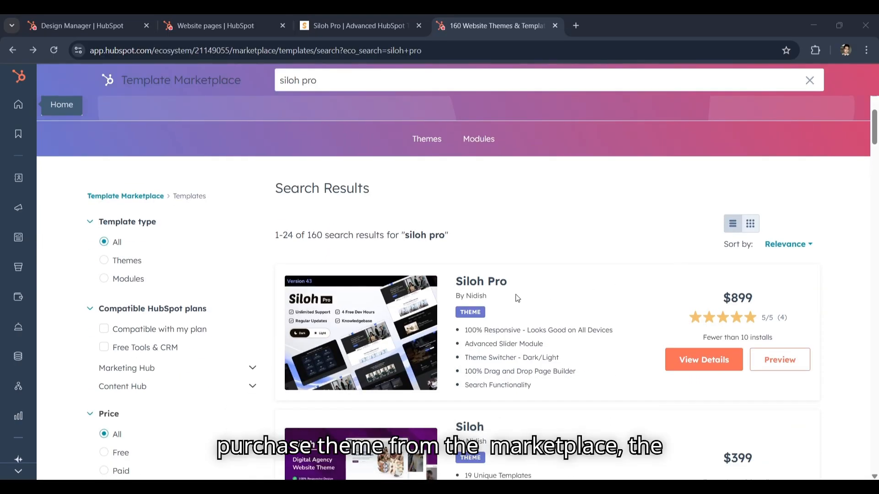
pyautogui.click(689, 356)
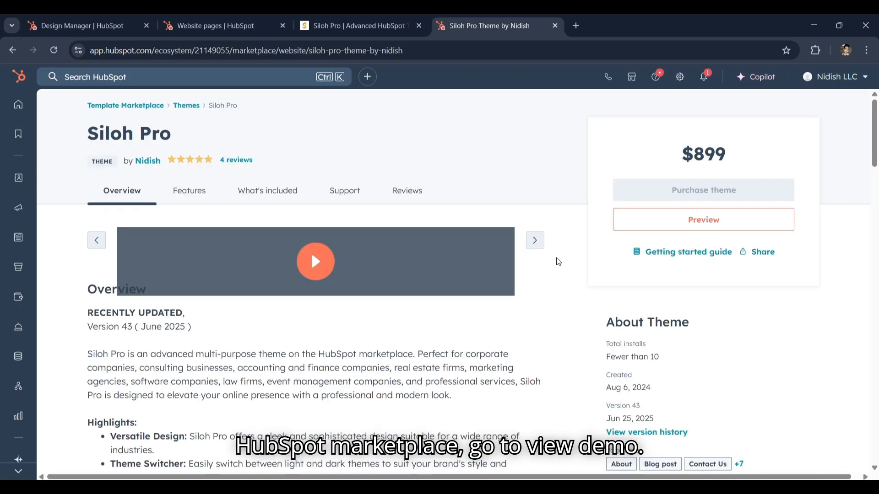
pyautogui.scroll(-2, 571, 275)
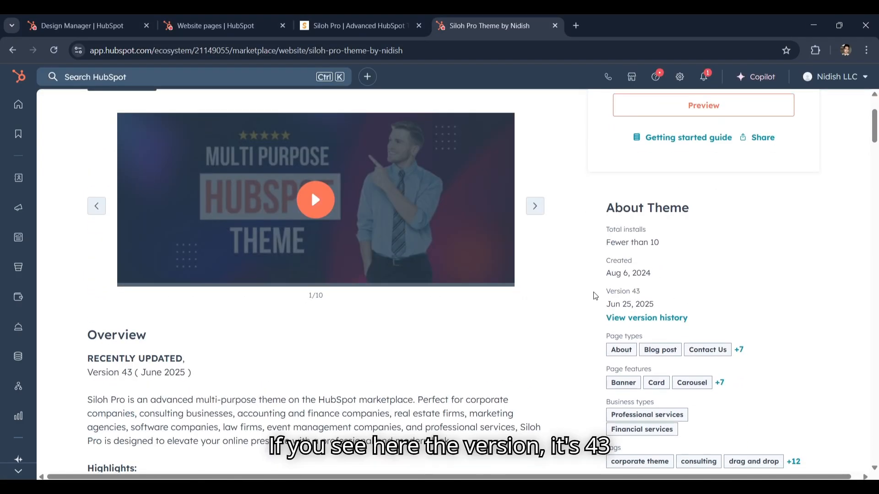
pyautogui.moveTo(604, 296); pyautogui.dragTo(653, 296)
pyautogui.click(660, 296)
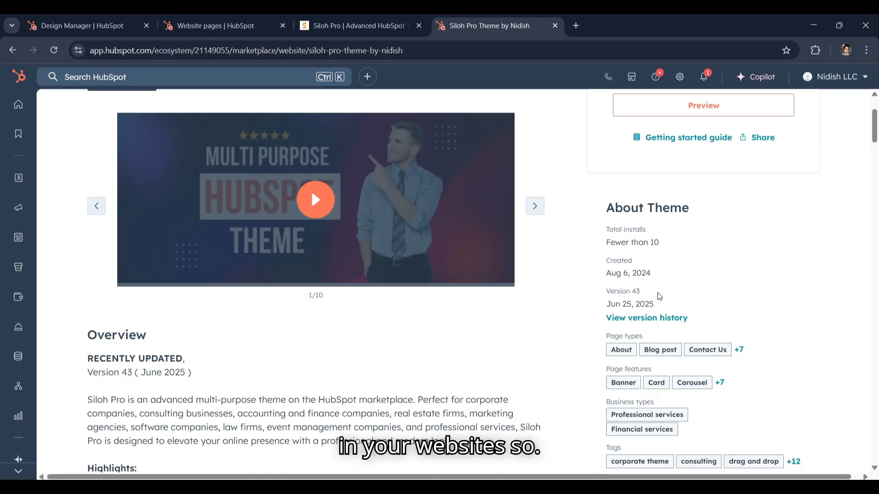
pyautogui.click(224, 25)
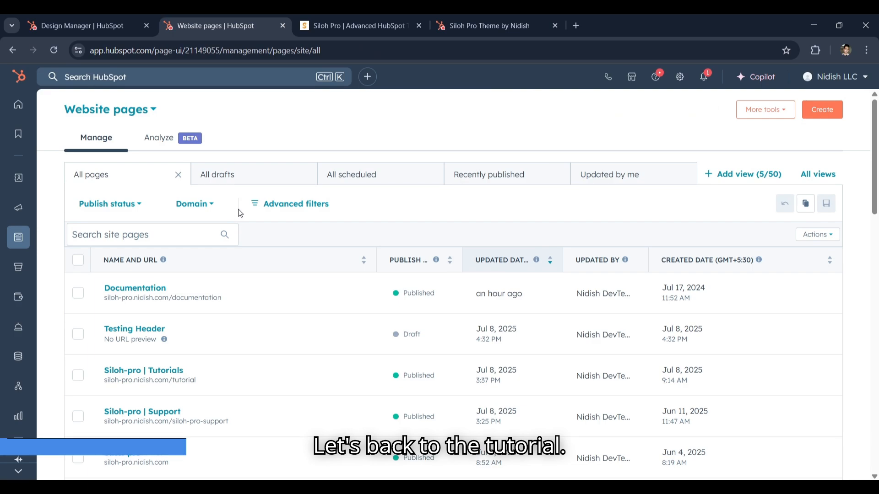
pyautogui.scroll(-1, 243, 211)
pyautogui.click(113, 20)
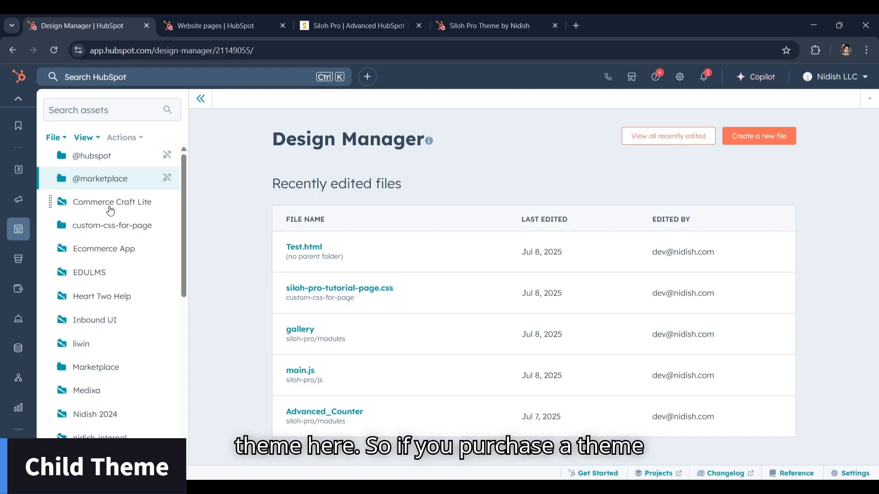
pyautogui.click(99, 182)
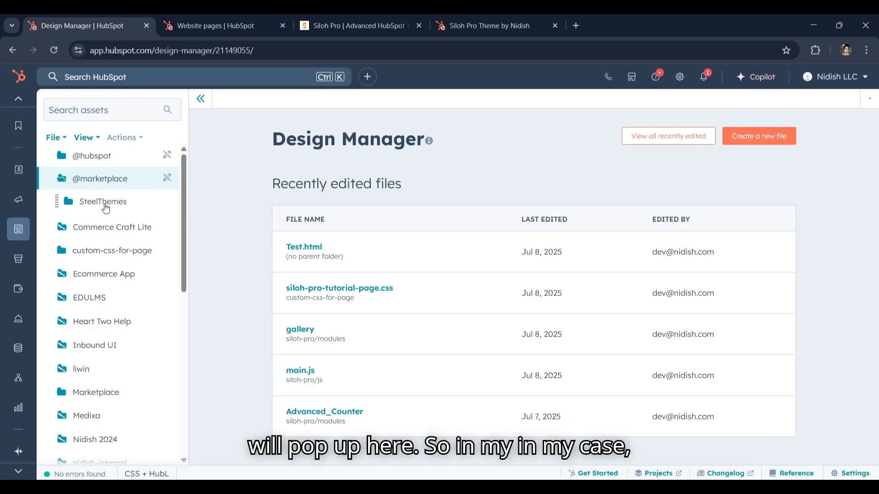
pyautogui.click(102, 183)
# Start creating a child theme from the siloh-pro theme folder
pyautogui.scroll(-4, 112, 238)
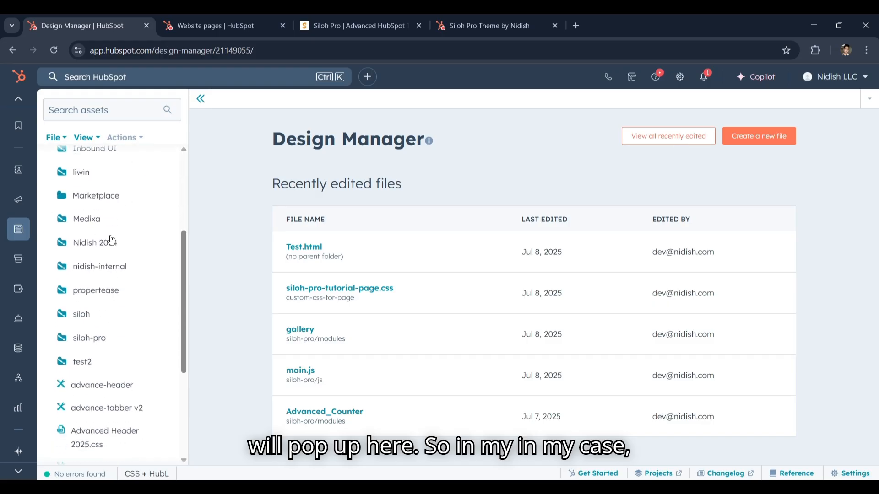
pyautogui.scroll(-3, 114, 332)
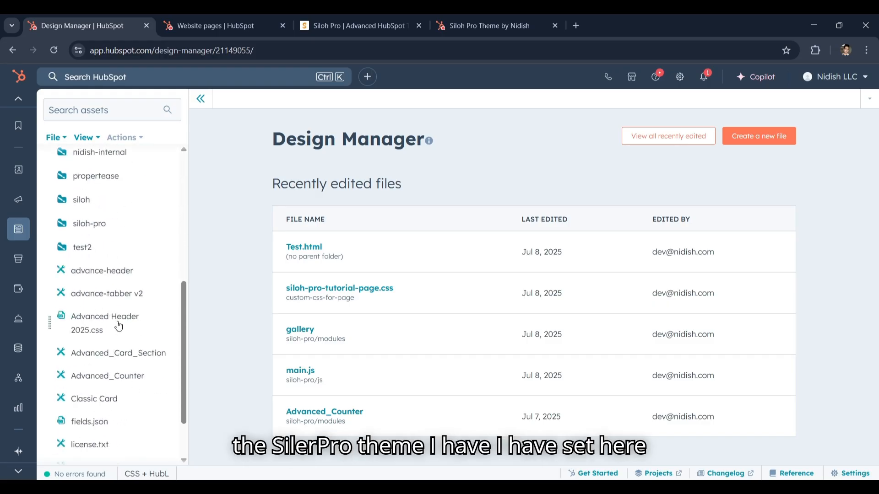
pyautogui.rightClick(104, 227)
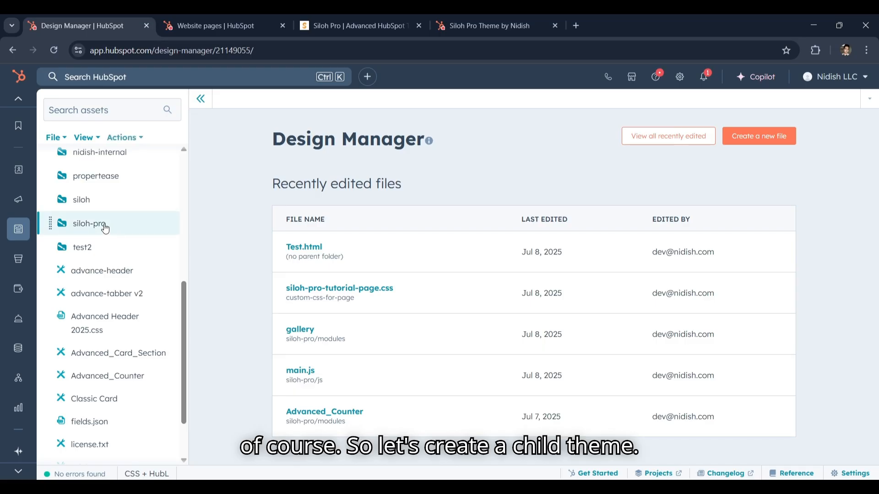
pyautogui.click(202, 189)
pyautogui.rightClick(117, 226)
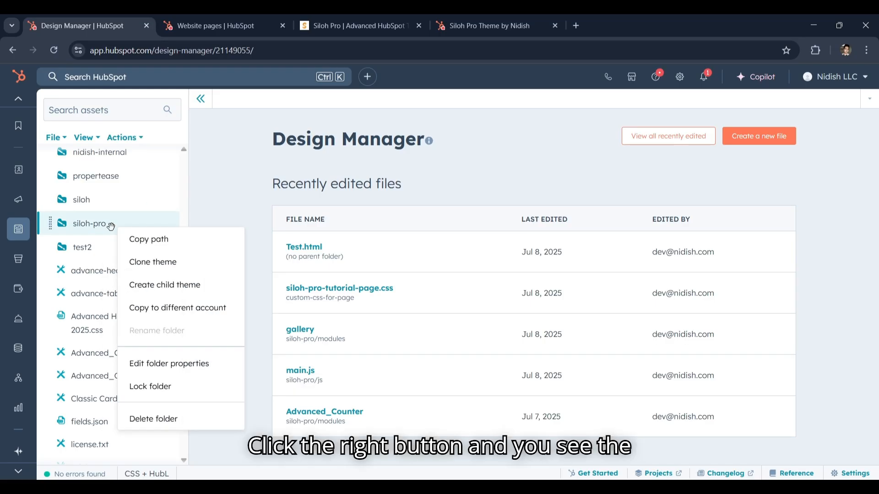
pyautogui.click(153, 291)
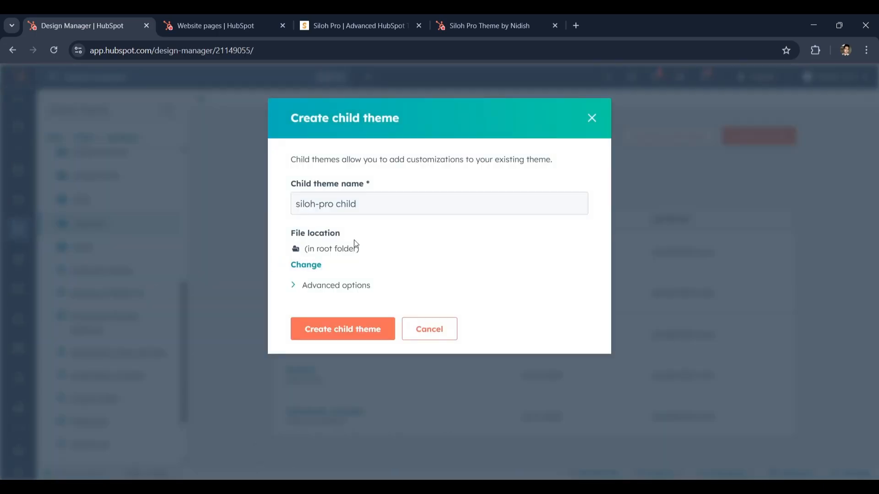
# Check the advanced CSS and JS file names, and create the child theme as siloh-pro child in the root folder
pyautogui.click(314, 286)
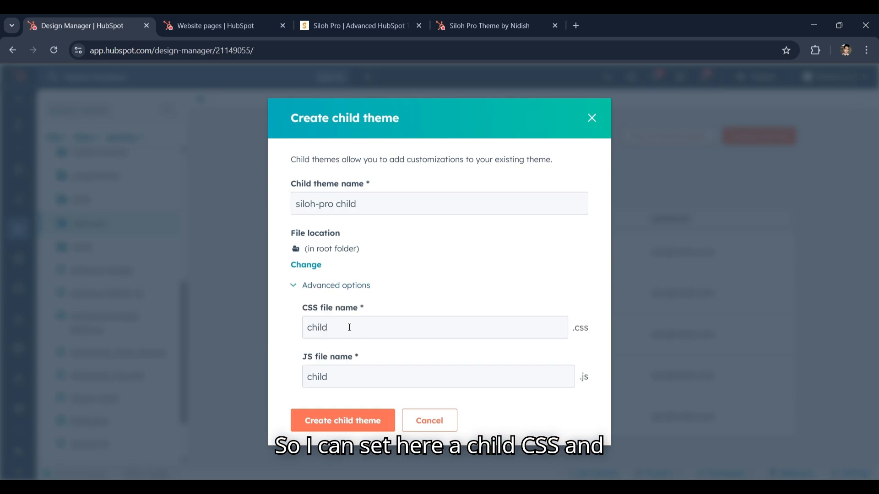
pyautogui.click(382, 318)
pyautogui.moveTo(383, 326); pyautogui.dragTo(304, 327)
pyautogui.click(407, 295)
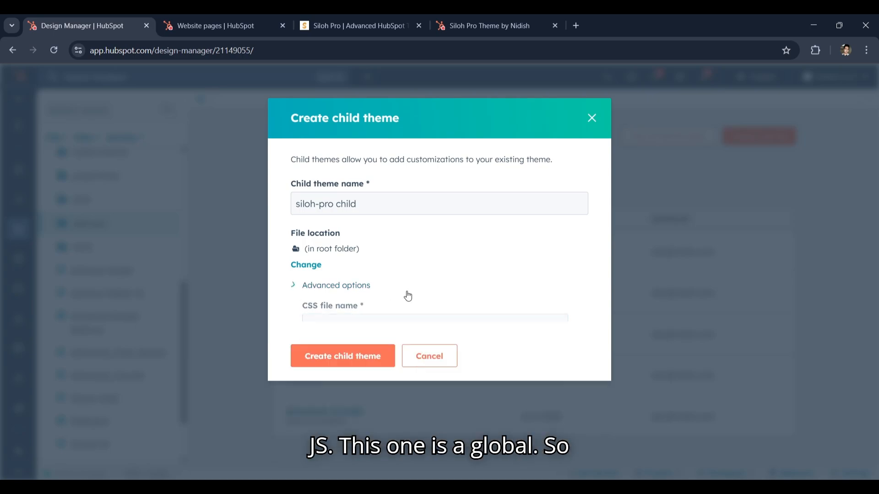
pyautogui.click(380, 208)
pyautogui.click(345, 324)
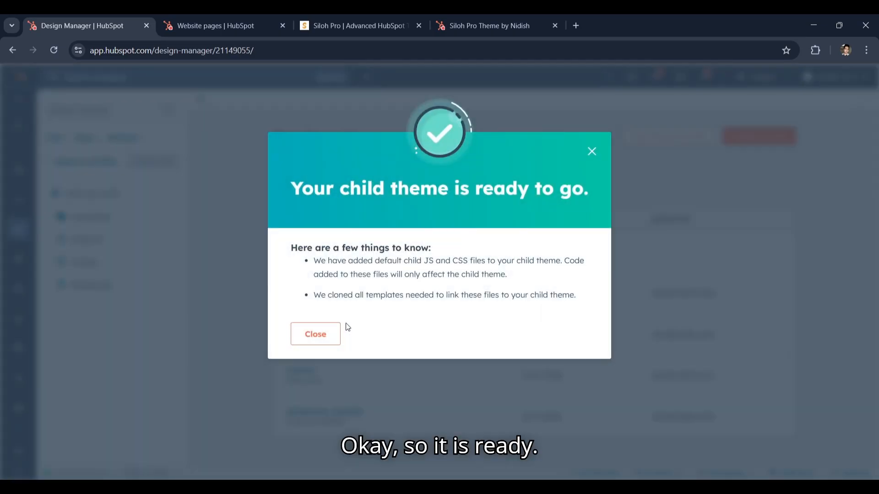
pyautogui.click(317, 335)
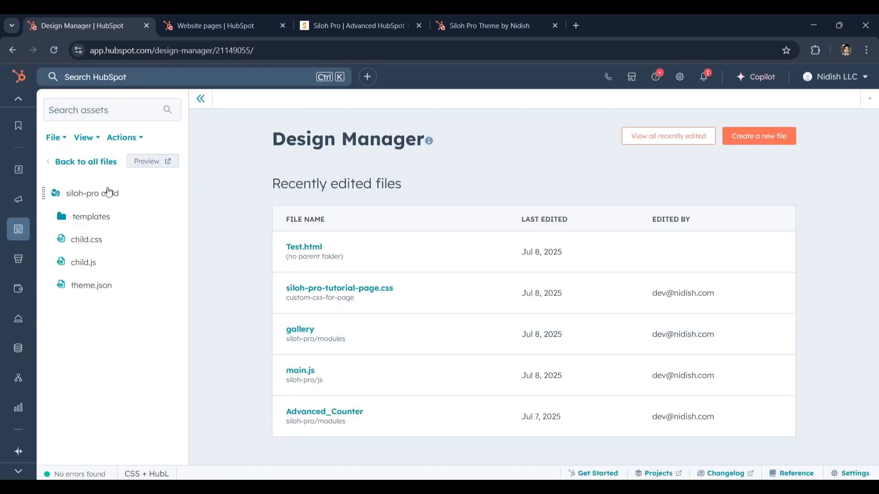
# Return to the full file list and open the siloh-pro child theme folder
pyautogui.click(94, 163)
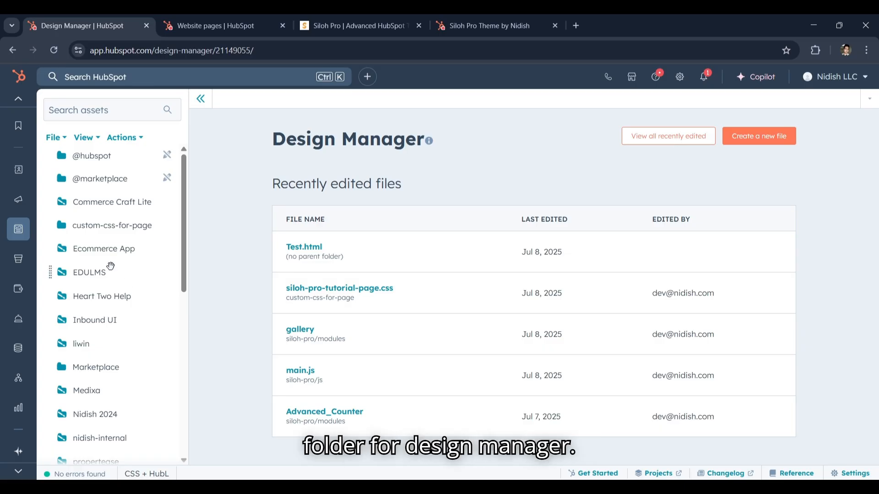
pyautogui.scroll(-7, 111, 269)
pyautogui.scroll(4, 115, 300)
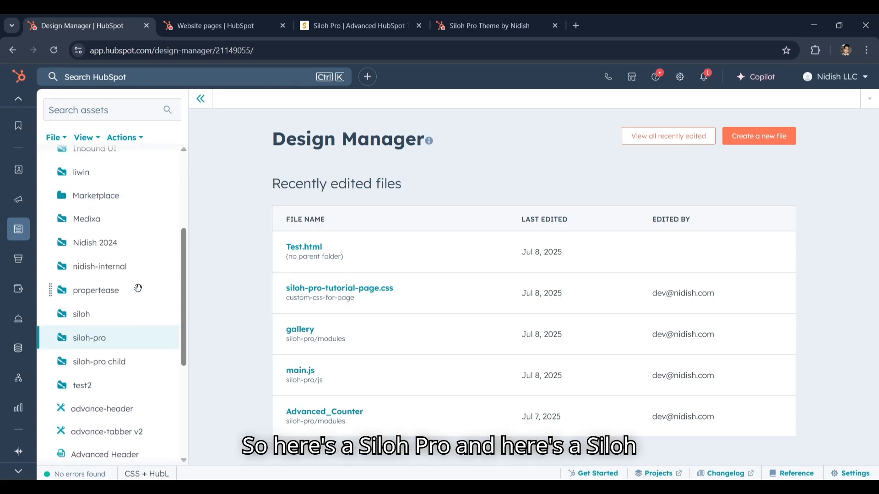
pyautogui.click(110, 362)
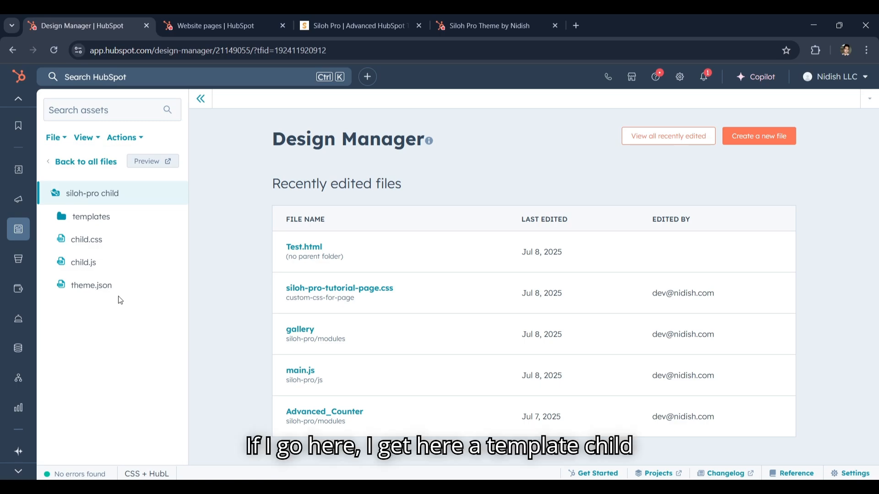
# Review the child theme's child.css and child.js files and publish child.css
pyautogui.click(109, 239)
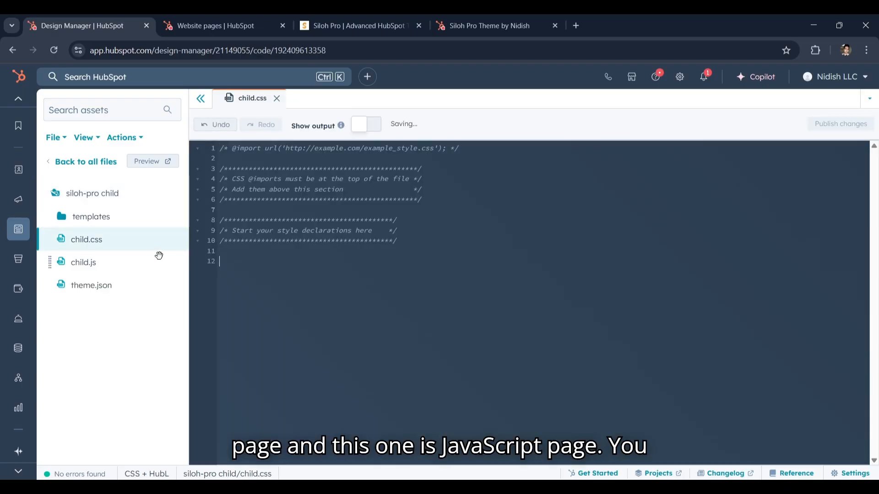
pyautogui.click(105, 263)
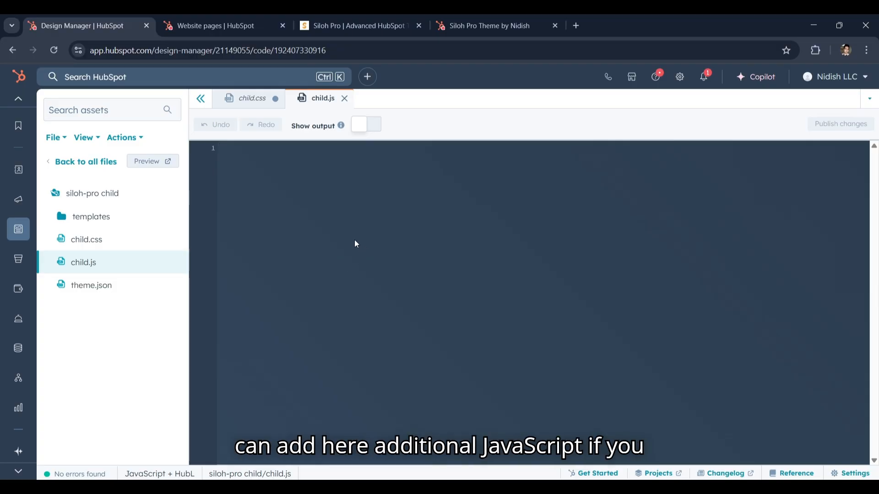
pyautogui.click(344, 99)
pyautogui.hotkey('ctrl', 's')
pyautogui.click(842, 123)
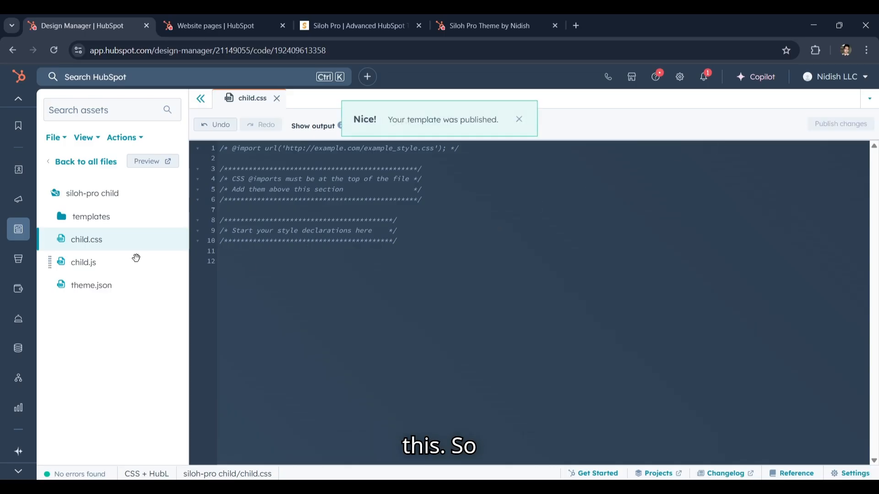
# Reload the live Siloh Pro home page, open it in the page editor, and place the editor tab beside Website pages
pyautogui.click(90, 168)
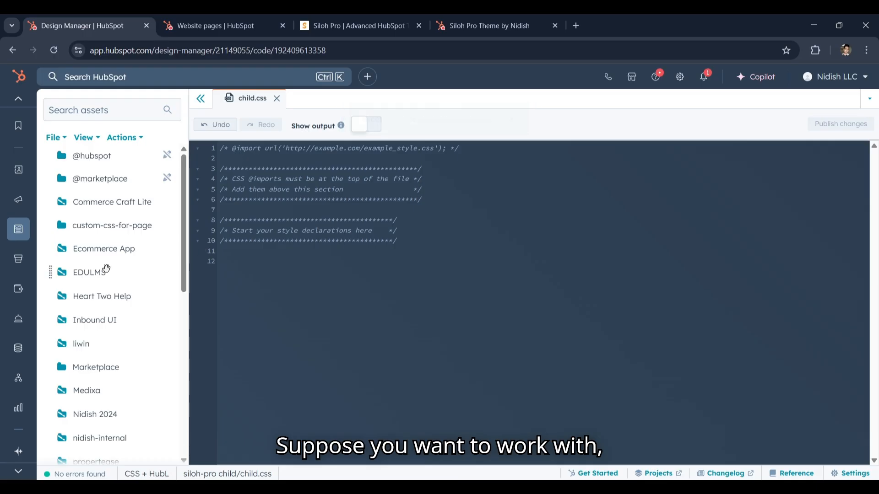
pyautogui.click(208, 23)
pyautogui.click(325, 15)
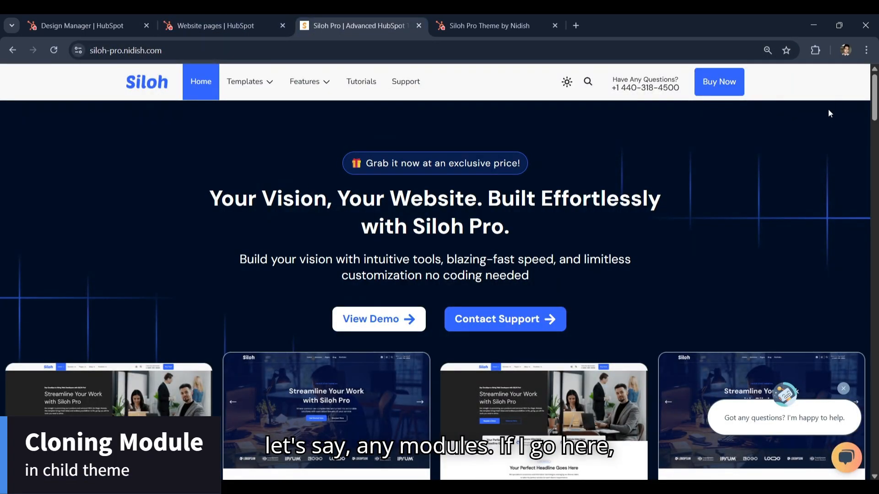
pyautogui.click(54, 49)
pyautogui.click(207, 26)
pyautogui.click(371, 15)
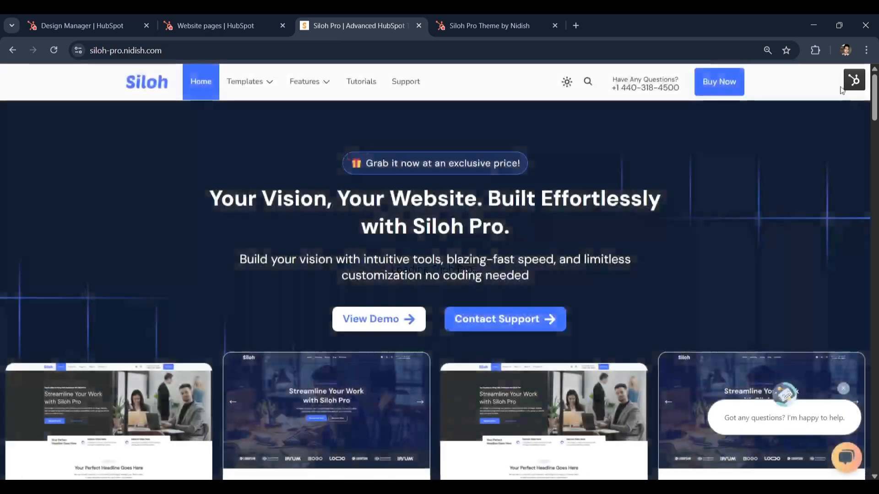
pyautogui.click(854, 80)
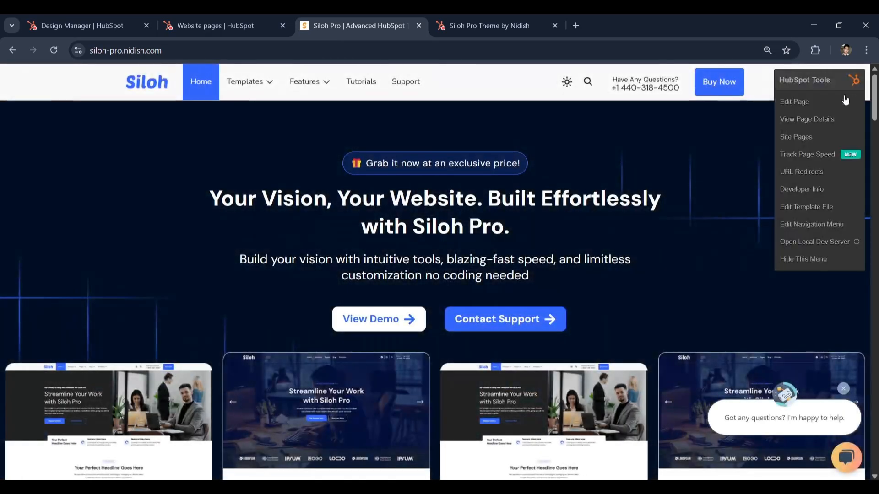
pyautogui.click(806, 102)
pyautogui.moveTo(441, 34); pyautogui.dragTo(307, 33)
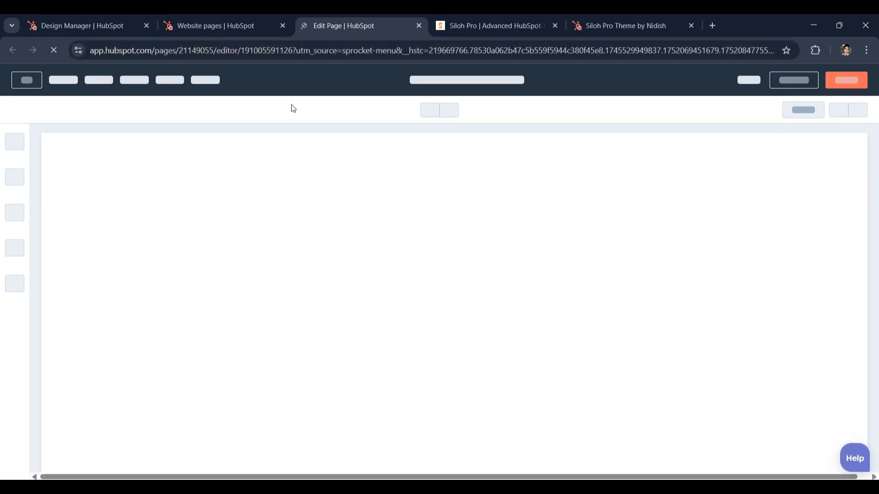
# Close child.css in the Design Manager and return to the Siloh-pro page editor
pyautogui.click(141, 18)
pyautogui.click(206, 21)
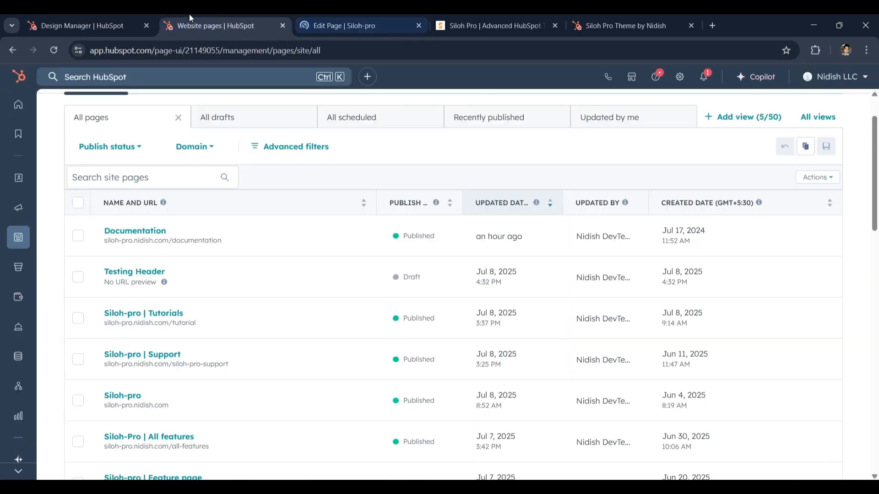
pyautogui.click(133, 21)
pyautogui.click(276, 100)
pyautogui.click(366, 25)
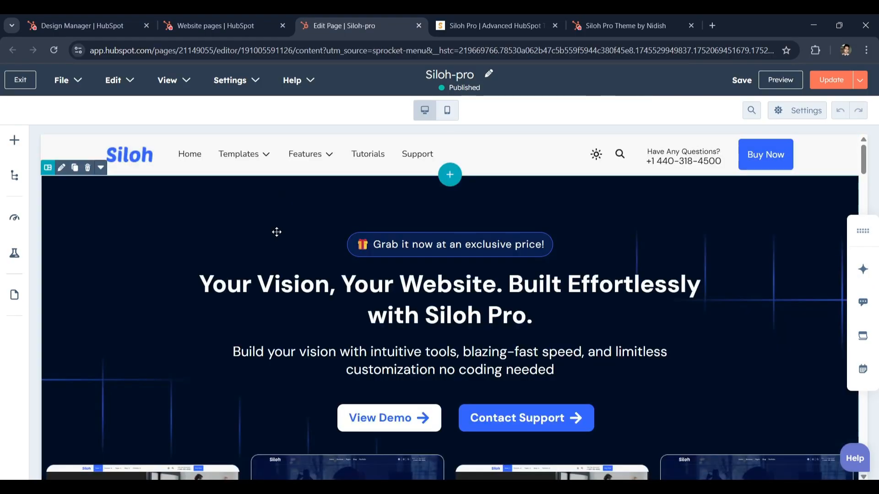
# View the settings of the image under the Real Time Front-end Editor heading and close them again
pyautogui.scroll(-3, 192, 261)
pyautogui.scroll(-3, 245, 292)
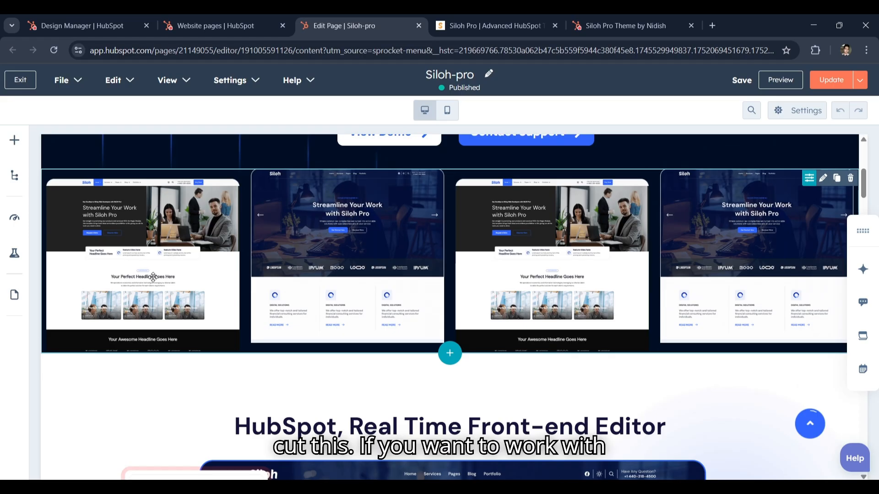
pyautogui.scroll(-5, 153, 277)
pyautogui.click(304, 273)
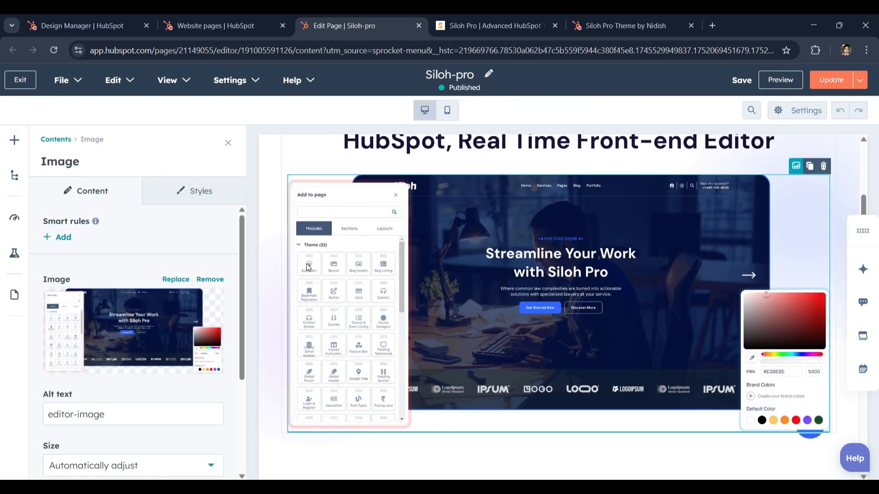
pyautogui.click(228, 143)
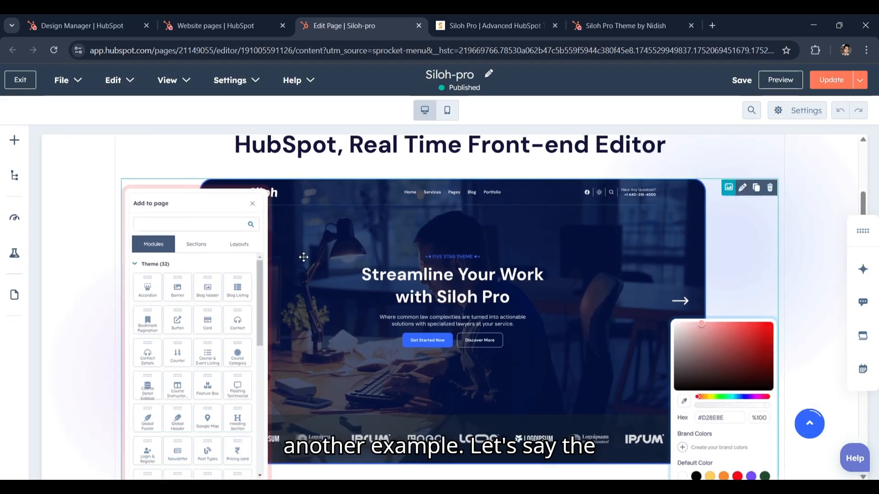
# Open the settings of the 15+ Unique Demos counter module and check the module's name
pyautogui.scroll(10, 307, 258)
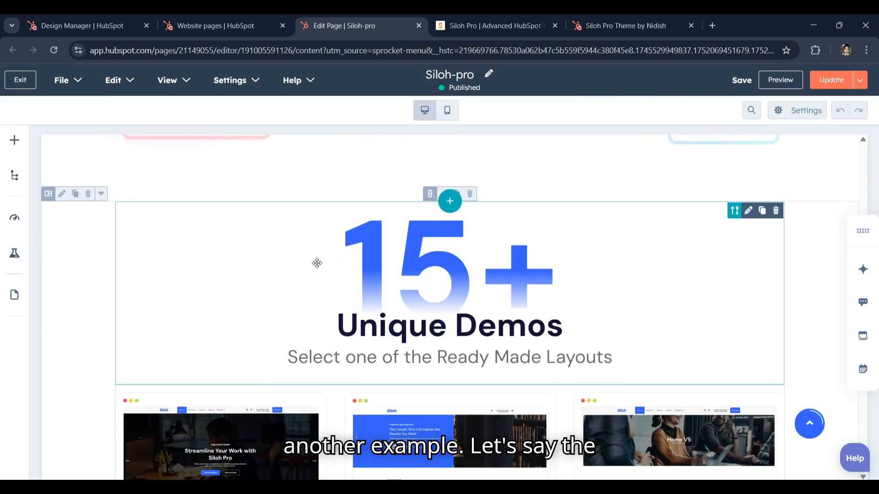
pyautogui.click(316, 263)
pyautogui.moveTo(157, 164); pyautogui.dragTo(37, 165)
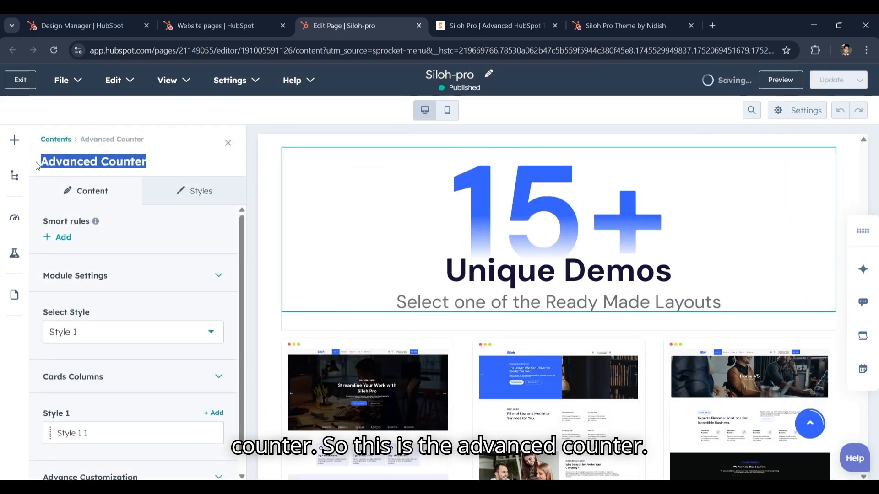
pyautogui.click(165, 169)
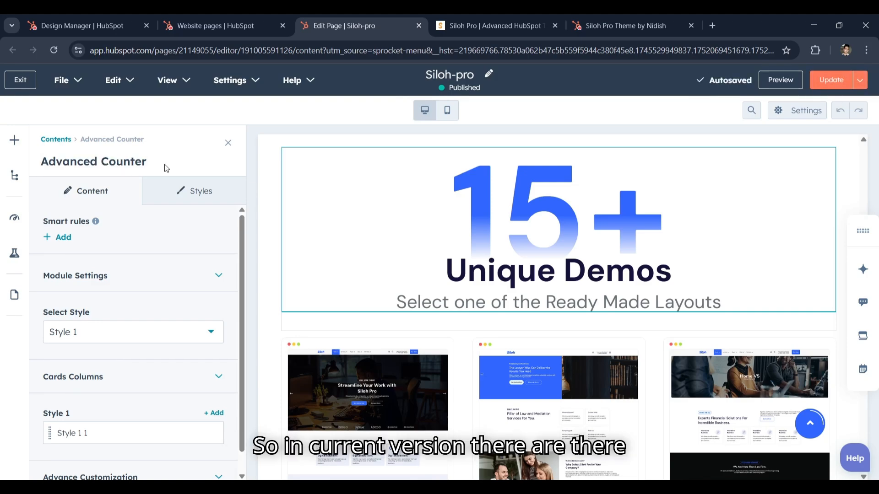
# Review the content and style options available for the Advanced Counter module
pyautogui.scroll(-1, 128, 293)
pyautogui.scroll(1, 118, 301)
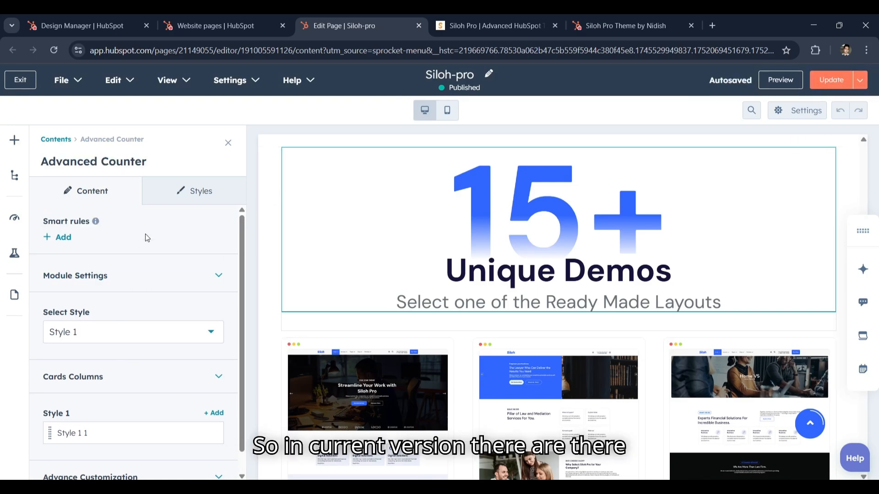
pyautogui.click(180, 200)
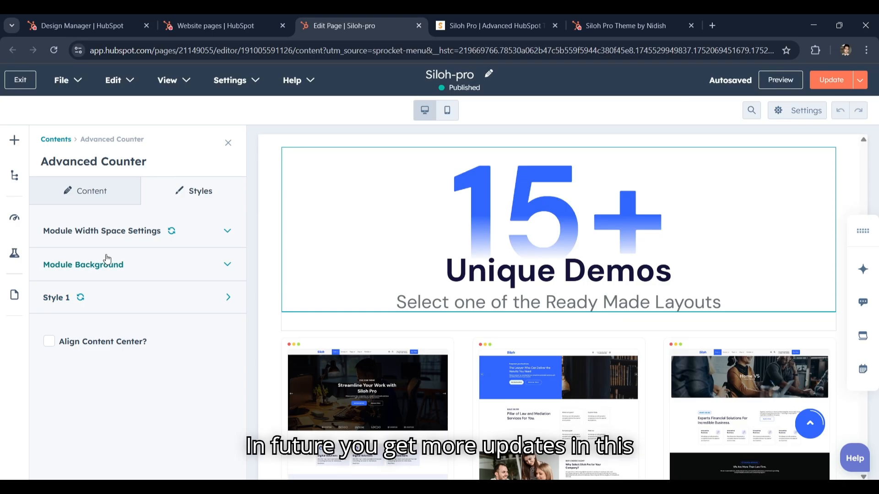
# Return to the Design Manager, open the siloh-pro theme, and show the contents of its modules folder
pyautogui.click(176, 34)
pyautogui.click(121, 19)
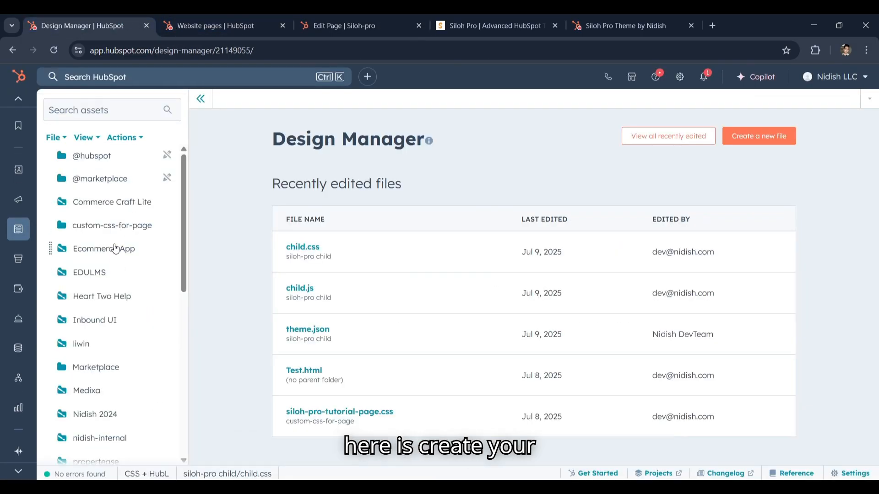
pyautogui.scroll(-2, 110, 297)
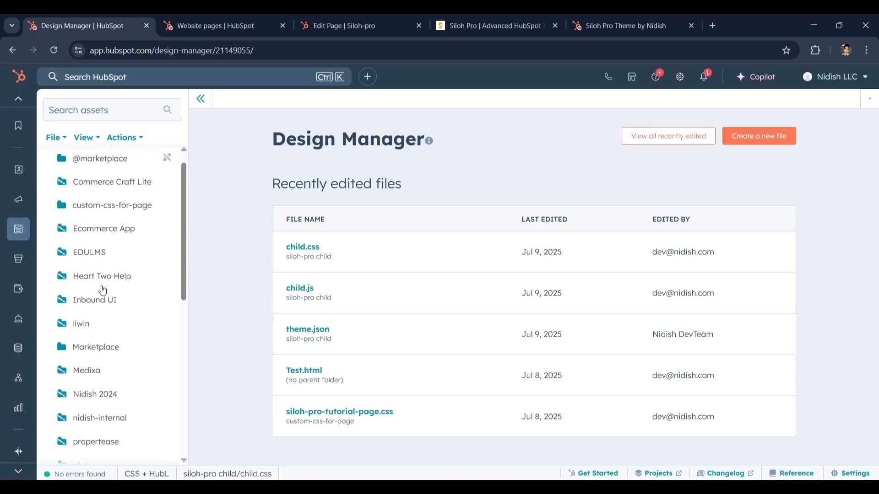
pyautogui.scroll(-3, 114, 302)
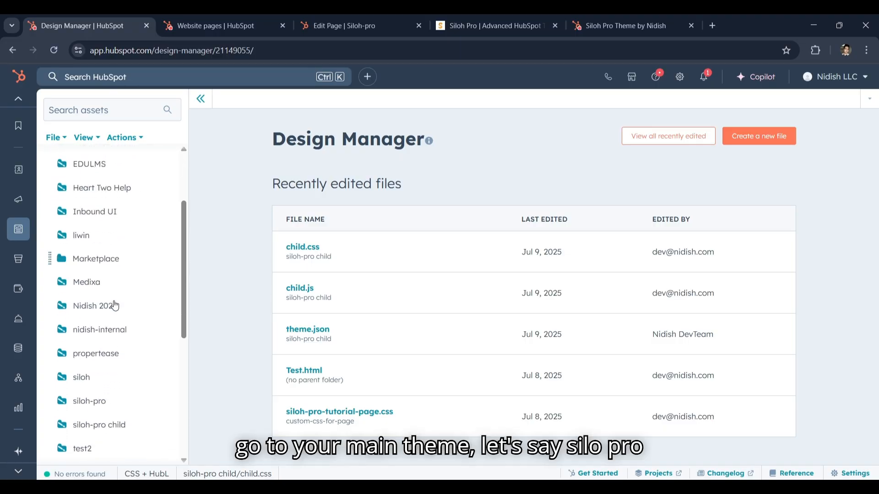
pyautogui.click(108, 394)
pyautogui.scroll(-3, 108, 241)
pyautogui.scroll(5, 108, 241)
# Compare the counter module's name in the Siloh-pro page editor with the modules in the siloh-pro theme
pyautogui.click(229, 25)
pyautogui.click(361, 25)
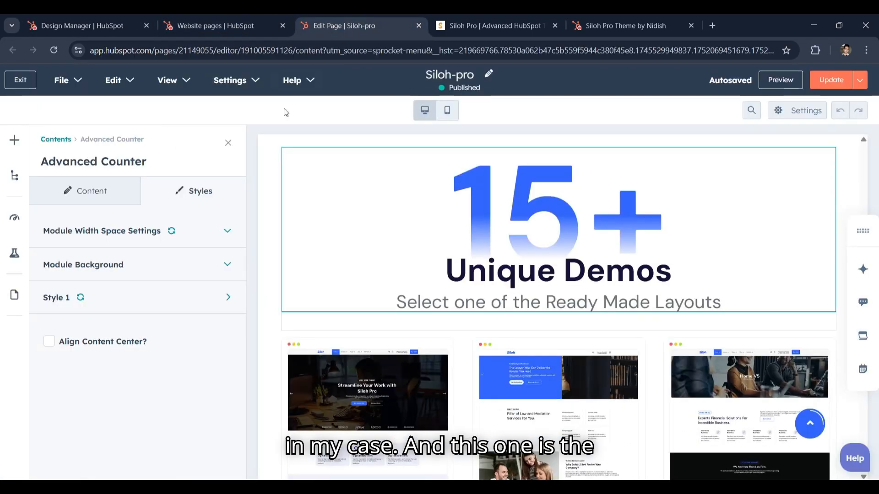
pyautogui.click(110, 25)
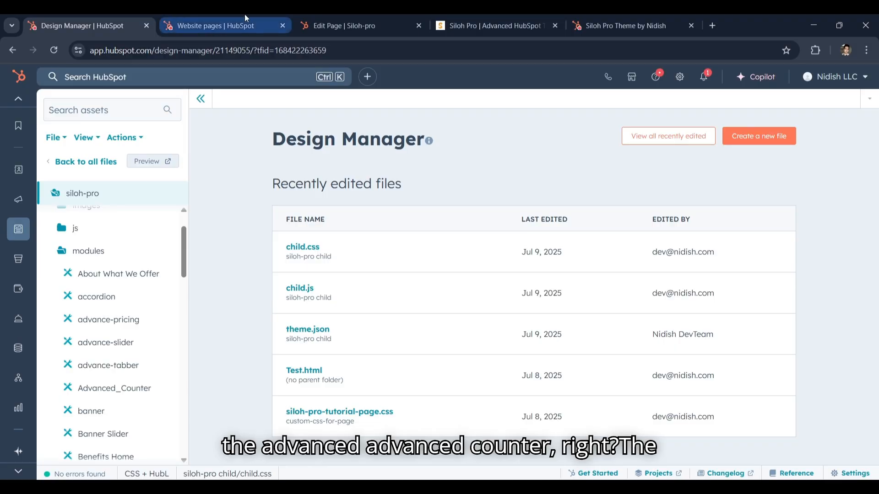
pyautogui.click(348, 25)
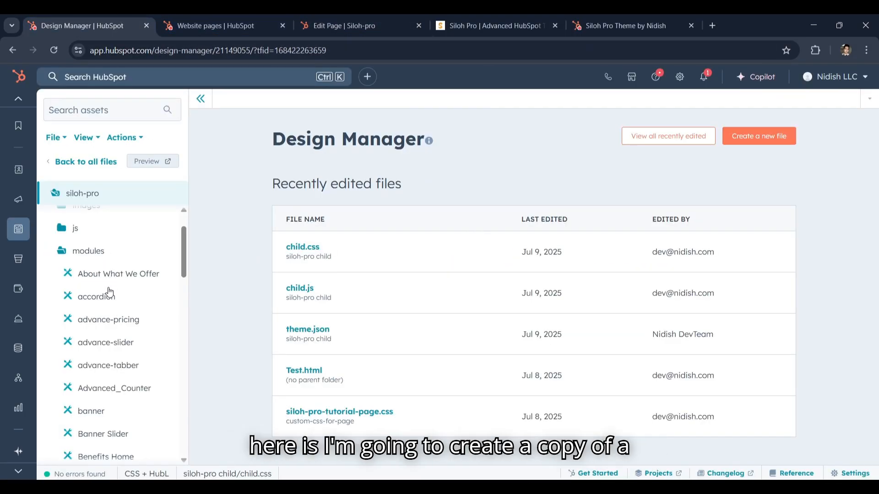
# Clone the Advanced_Counter module from the siloh-pro theme to the siloh-pro child theme
pyautogui.scroll(-2, 110, 293)
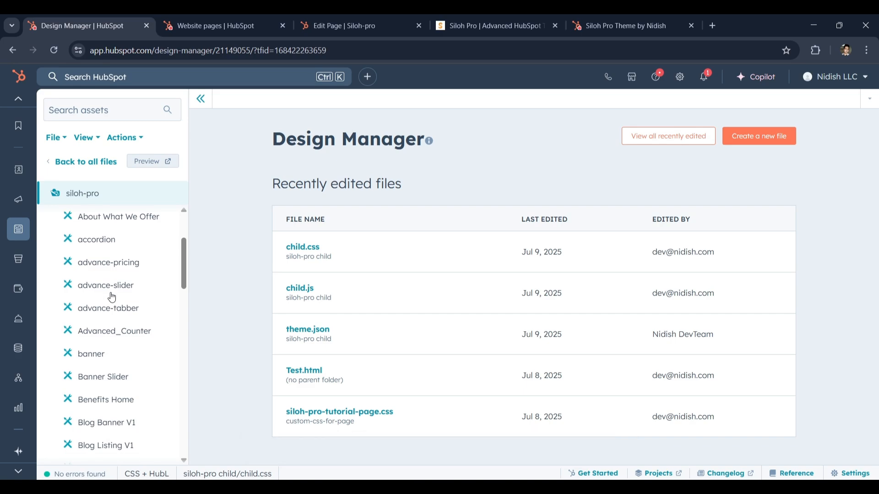
pyautogui.scroll(-2, 109, 311)
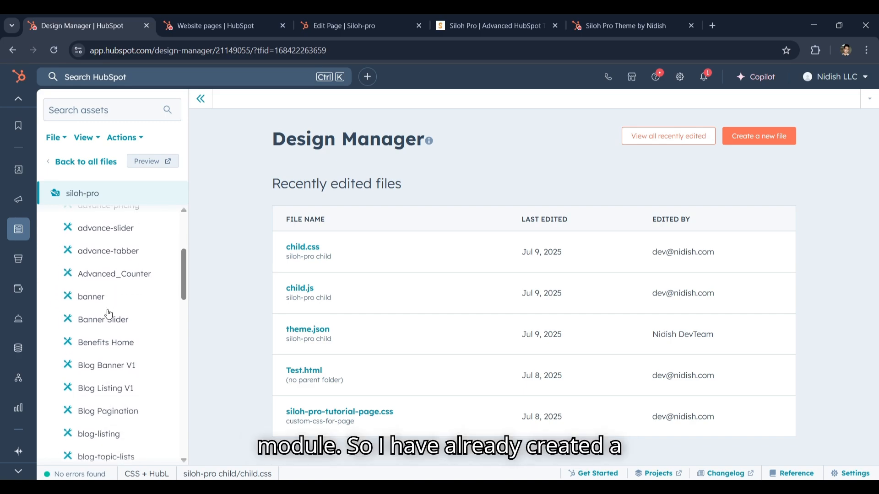
pyautogui.scroll(4, 103, 311)
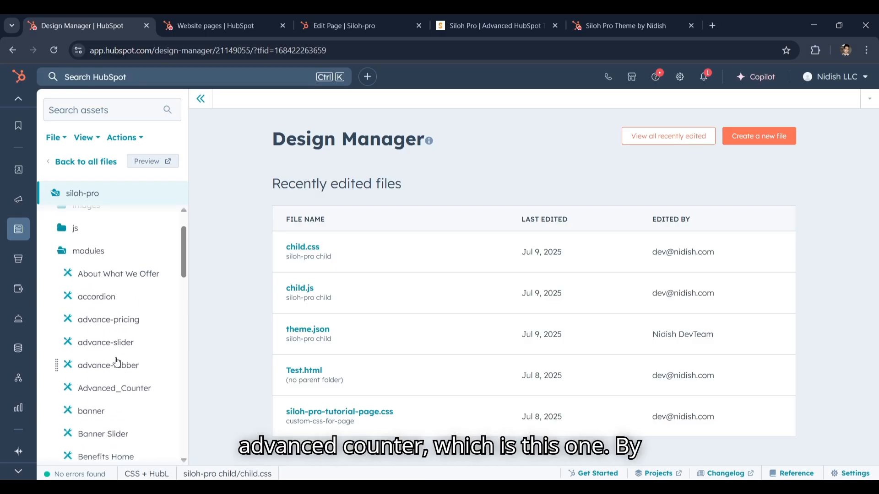
pyautogui.scroll(-2, 112, 354)
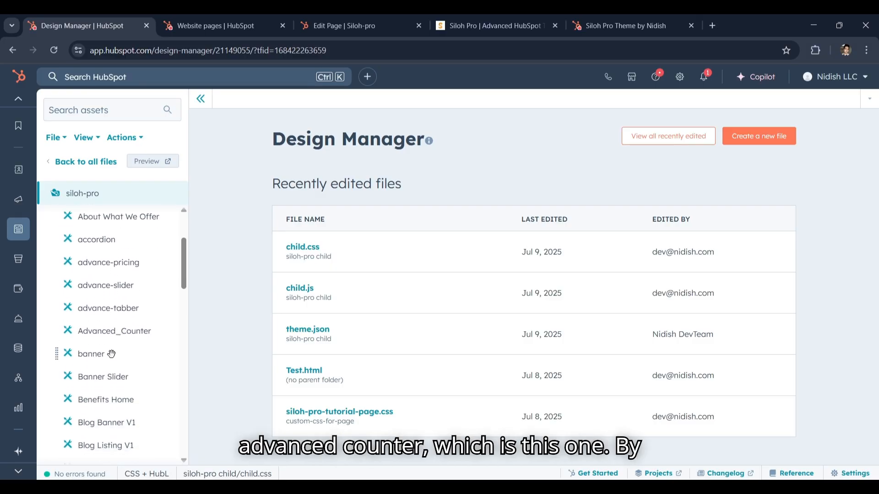
pyautogui.rightClick(115, 338)
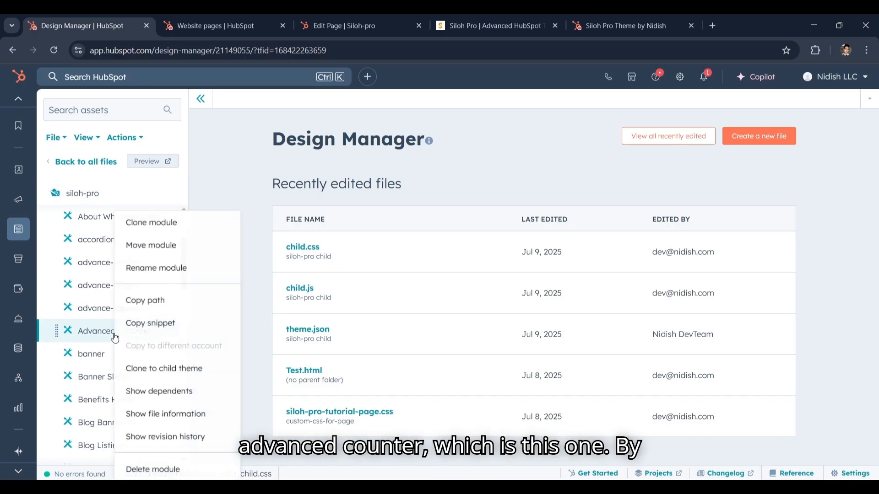
pyautogui.click(170, 375)
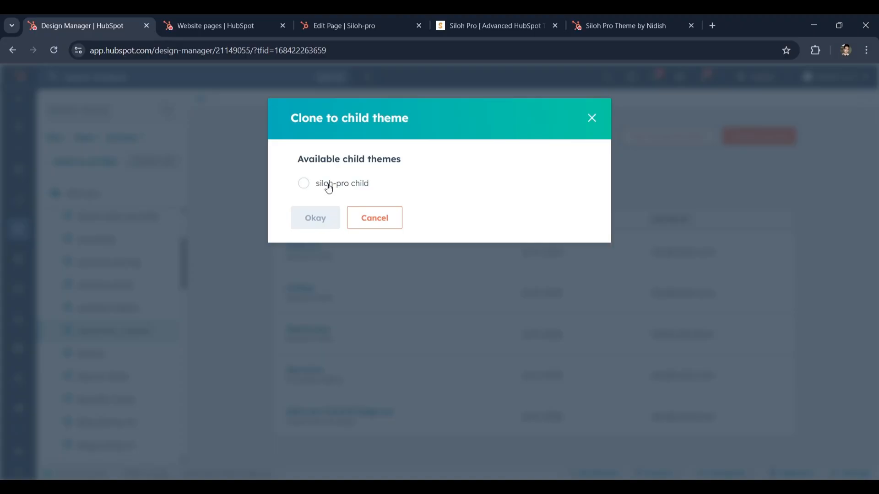
pyautogui.click(329, 188)
pyautogui.click(319, 216)
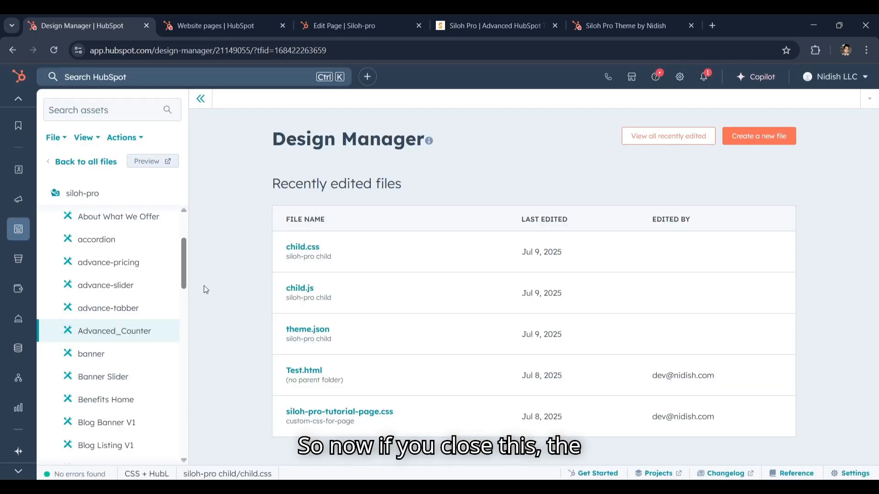
# Leave the siloh-pro theme and open the cloned Advanced_Counter module from the siloh-pro child theme's modules folder
pyautogui.scroll(3, 123, 281)
pyautogui.click(68, 306)
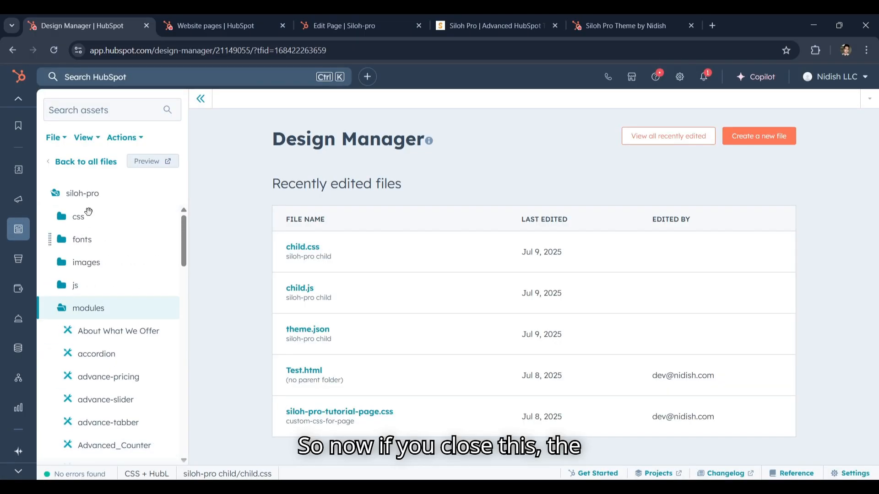
pyautogui.click(87, 166)
pyautogui.scroll(-6, 123, 297)
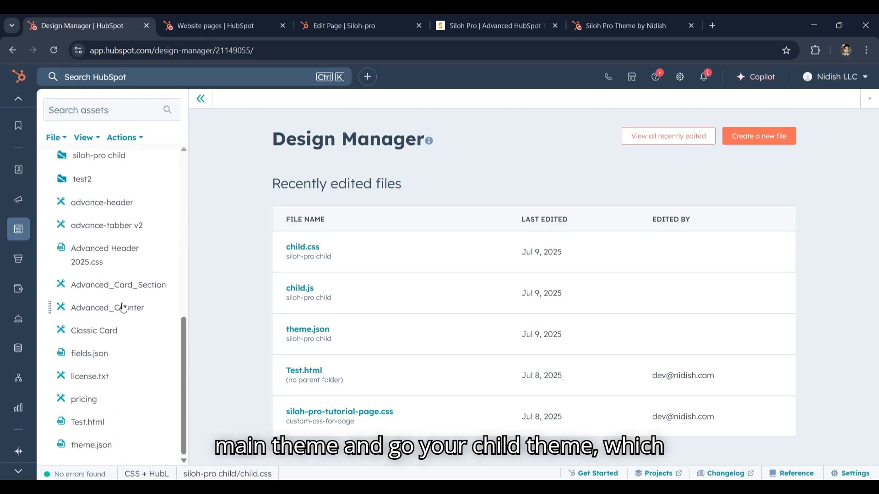
pyautogui.scroll(4, 123, 308)
pyautogui.click(124, 326)
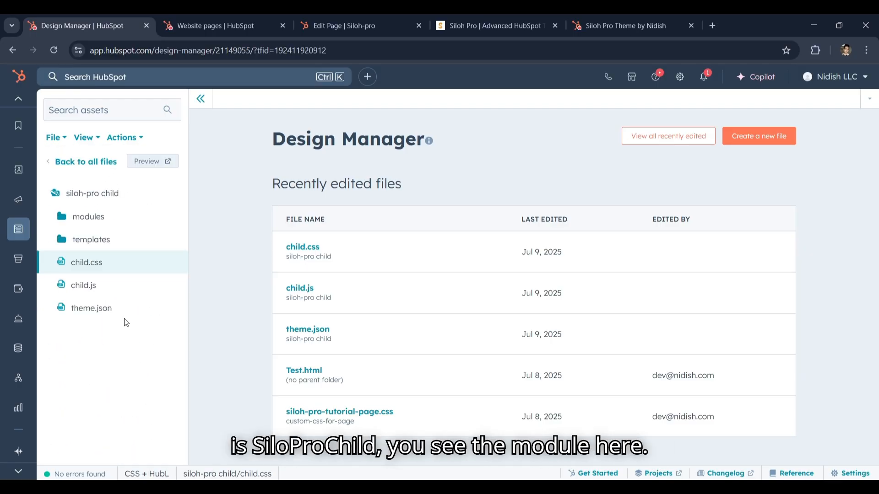
pyautogui.click(92, 217)
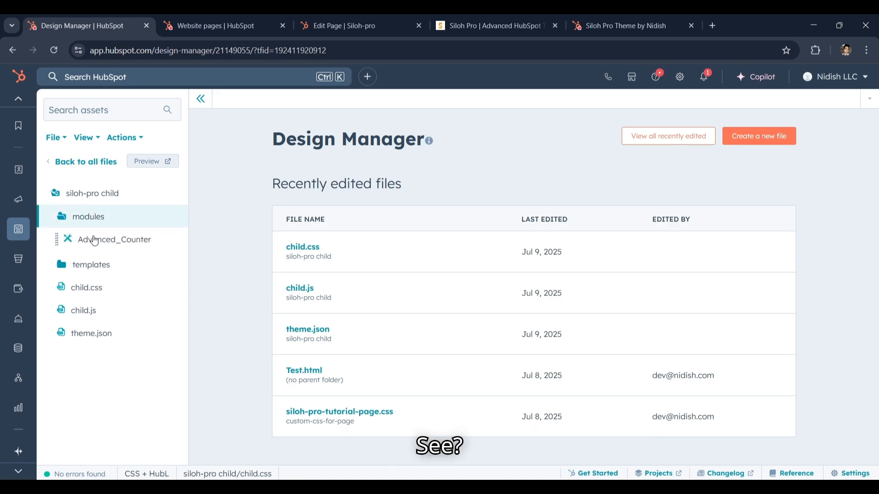
pyautogui.click(94, 241)
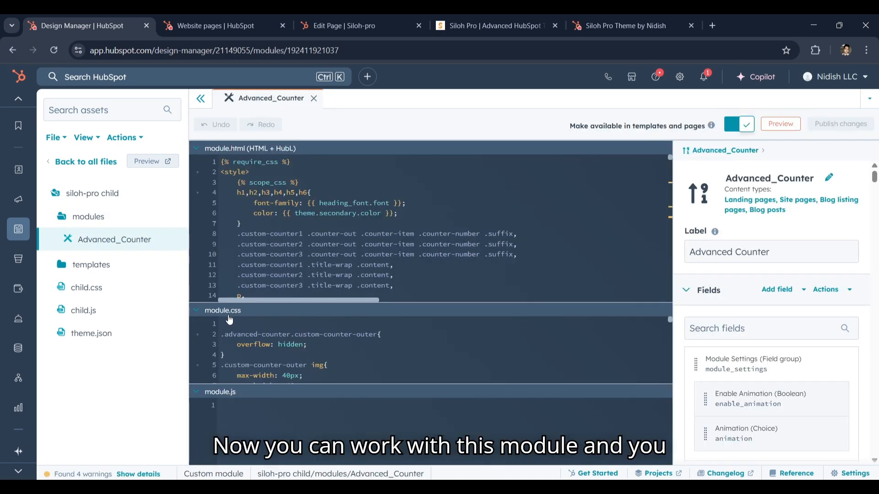
# Inspect the module.html, module.css and module.js code sections of the child theme's Advanced_Counter module
pyautogui.click(228, 315)
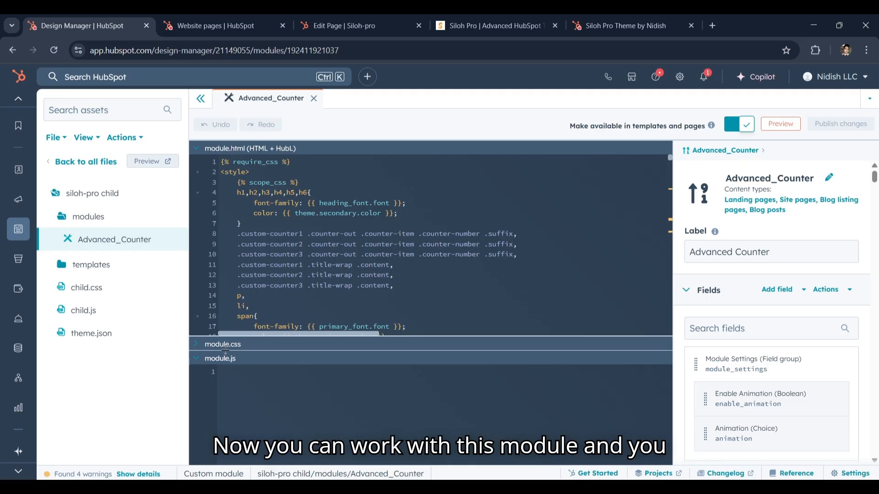
pyautogui.click(228, 357)
pyautogui.click(264, 304)
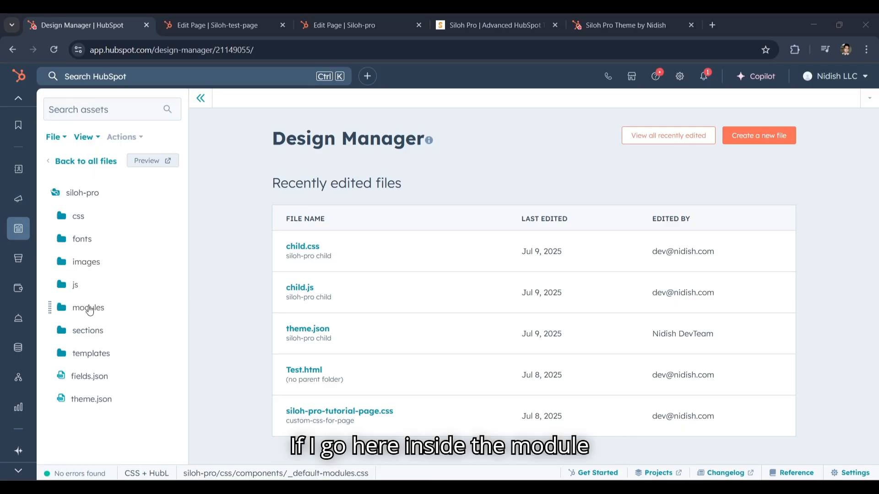
# Clone the accordion-with-image.html section from the siloh-pro theme to the siloh-pro child theme
pyautogui.click(90, 310)
pyautogui.click(89, 310)
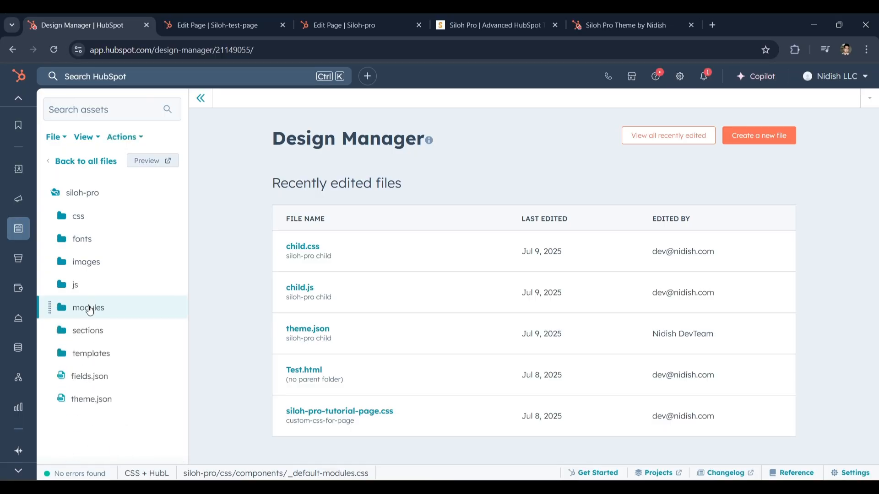
pyautogui.click(89, 331)
pyautogui.scroll(-1, 87, 320)
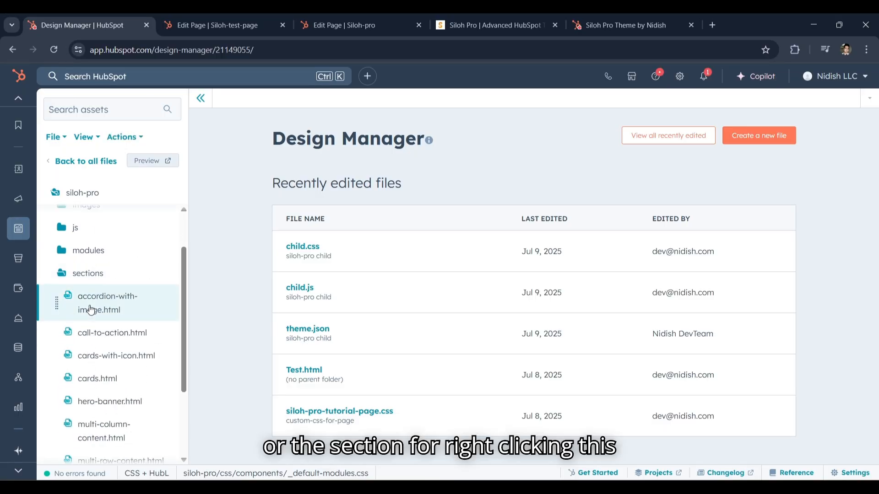
pyautogui.rightClick(90, 310)
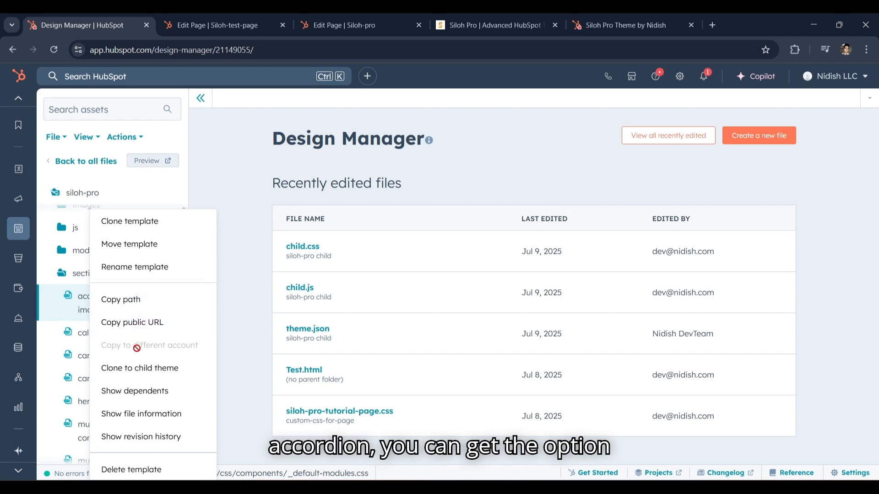
pyautogui.click(139, 378)
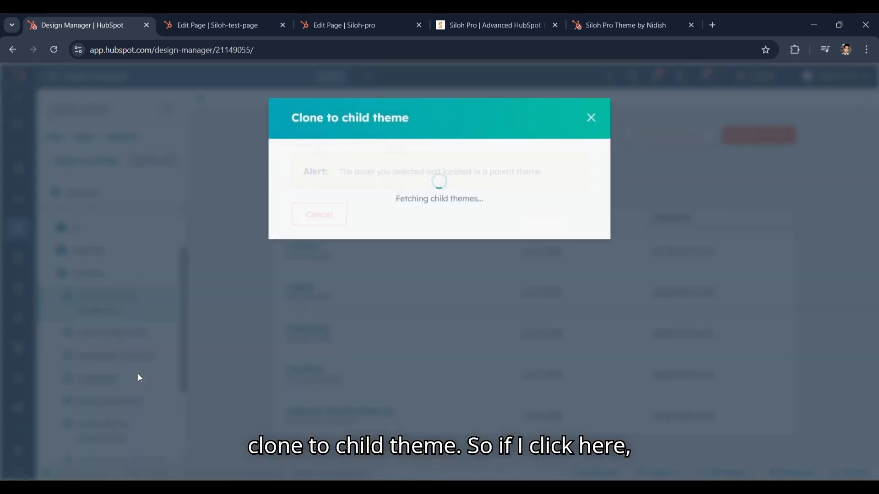
pyautogui.click(333, 184)
pyautogui.click(319, 215)
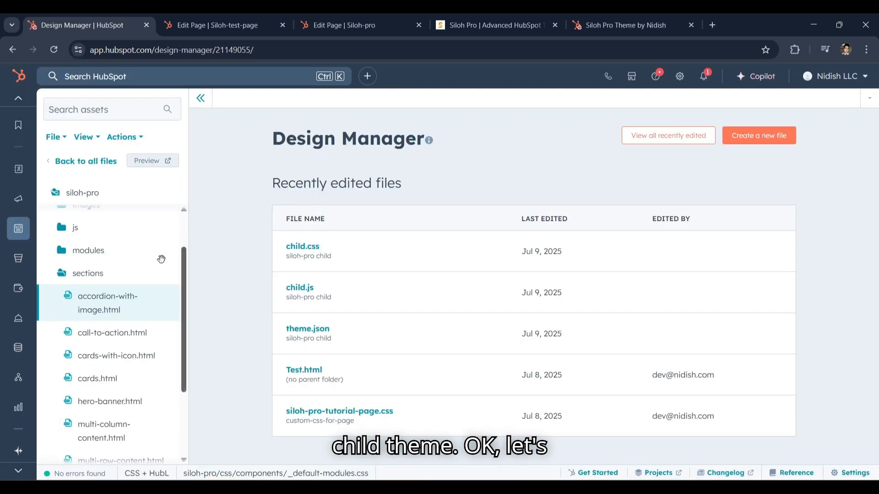
# Open the cloned accordion-with-image.html from the siloh-pro child theme's sections folder and look through its code
pyautogui.click(85, 161)
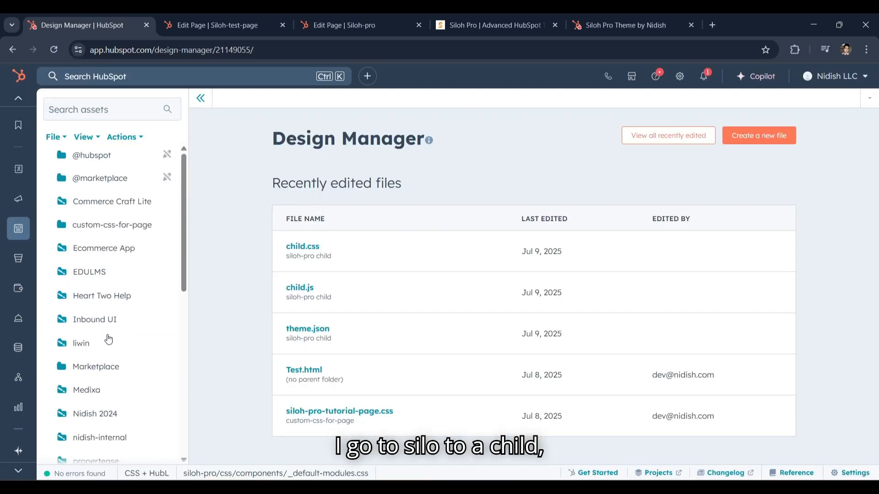
pyautogui.scroll(-5, 110, 336)
pyautogui.click(98, 304)
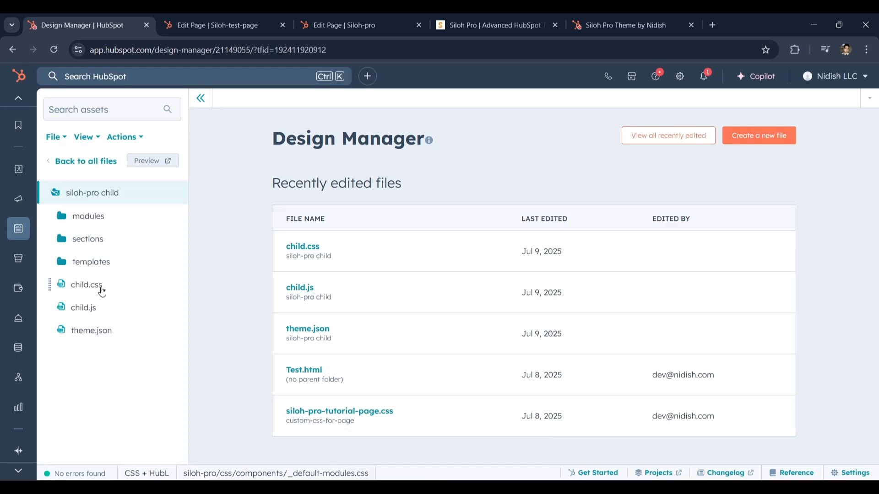
pyautogui.click(98, 239)
pyautogui.click(101, 264)
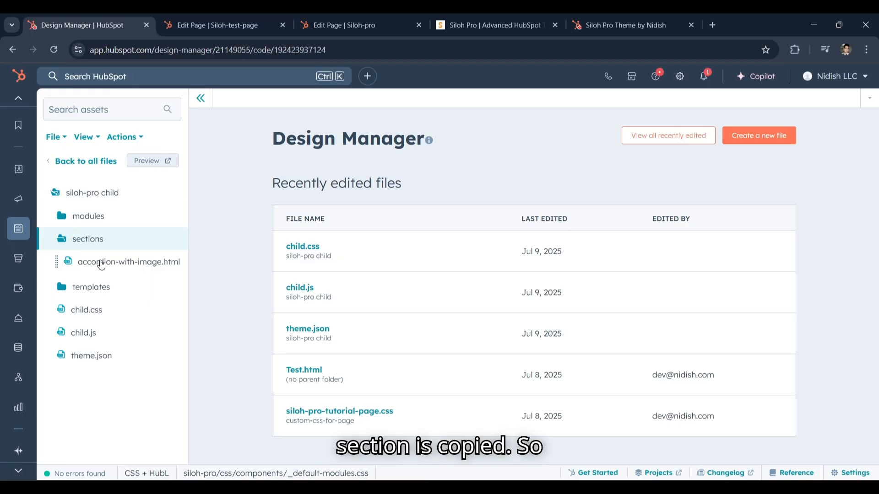
pyautogui.scroll(-7, 307, 264)
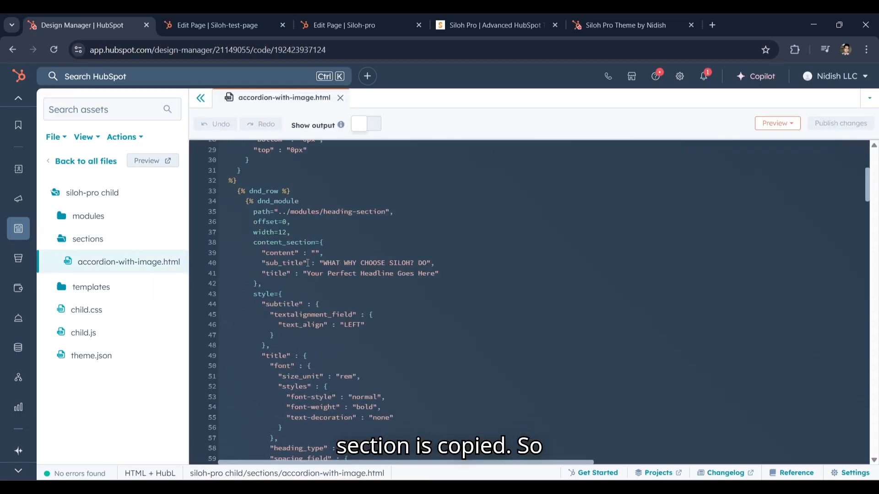
pyautogui.scroll(7, 308, 263)
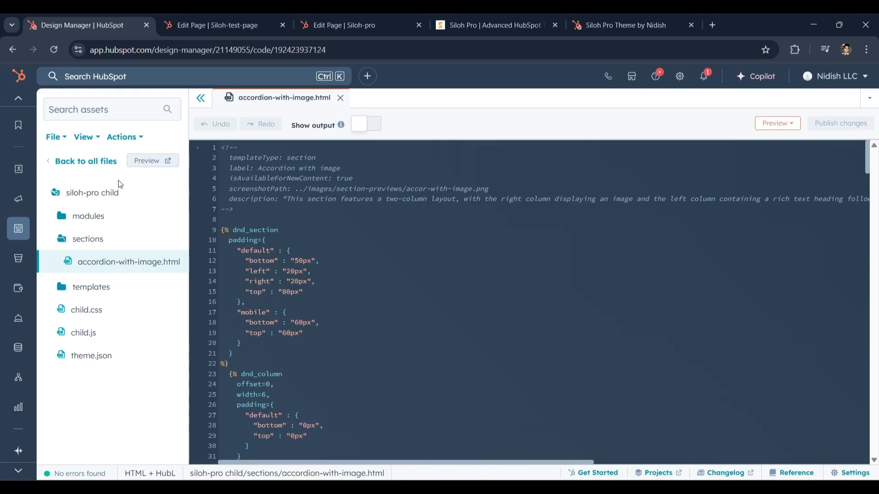
# Leave the child theme, open the siloh-pro parent theme, collapse its sections folder and expand its templates folder
pyautogui.click(87, 162)
pyautogui.scroll(-5, 106, 309)
pyautogui.click(96, 339)
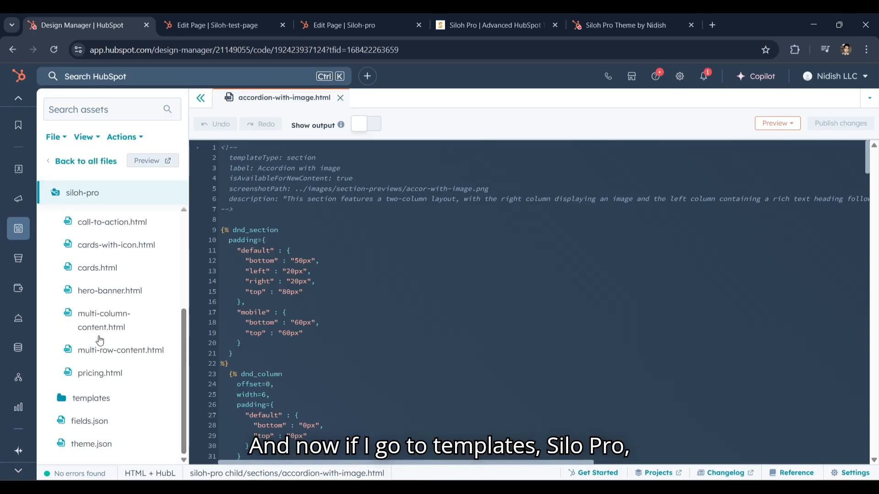
pyautogui.scroll(1, 106, 285)
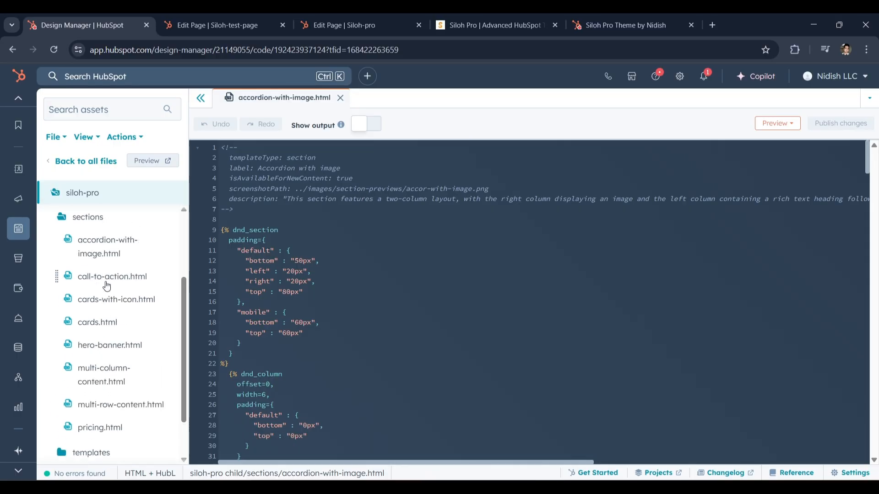
pyautogui.scroll(1, 106, 285)
pyautogui.click(61, 276)
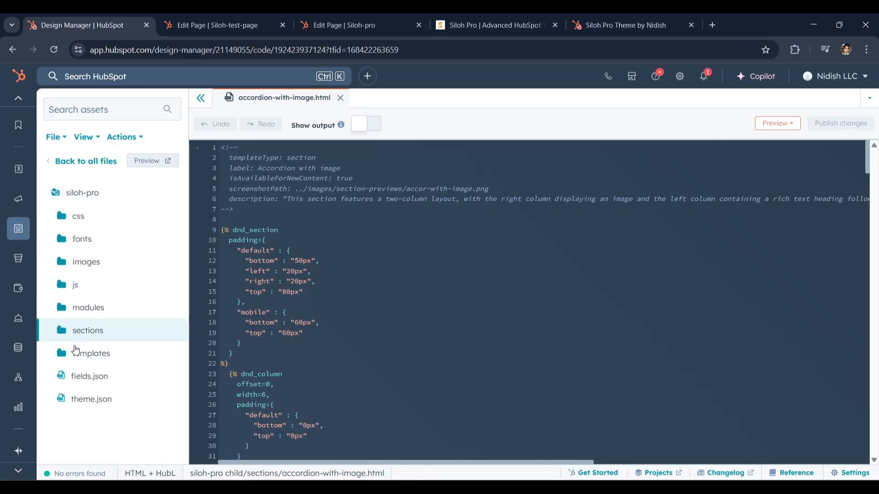
pyautogui.click(69, 351)
pyautogui.scroll(-4, 108, 344)
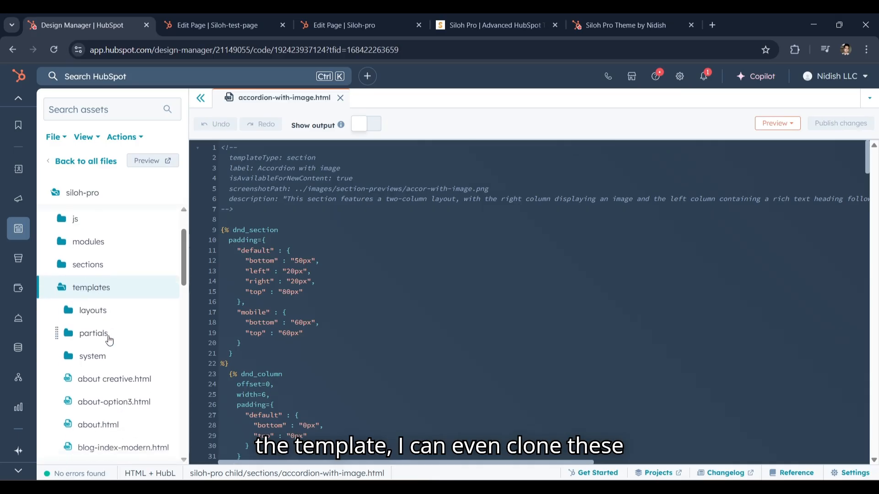
# Clone the home.html template from the siloh-pro theme to the siloh-pro child theme
pyautogui.scroll(-7, 109, 353)
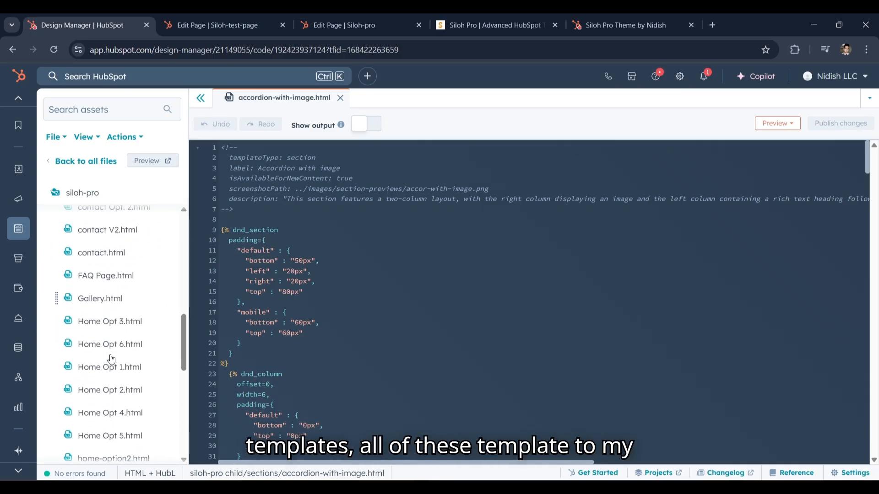
pyautogui.scroll(-2, 110, 356)
pyautogui.scroll(5, 108, 364)
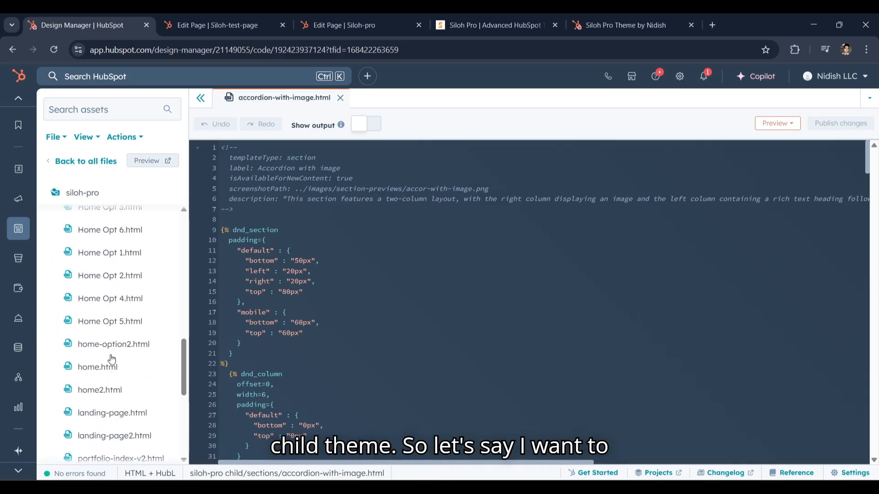
pyautogui.rightClick(105, 371)
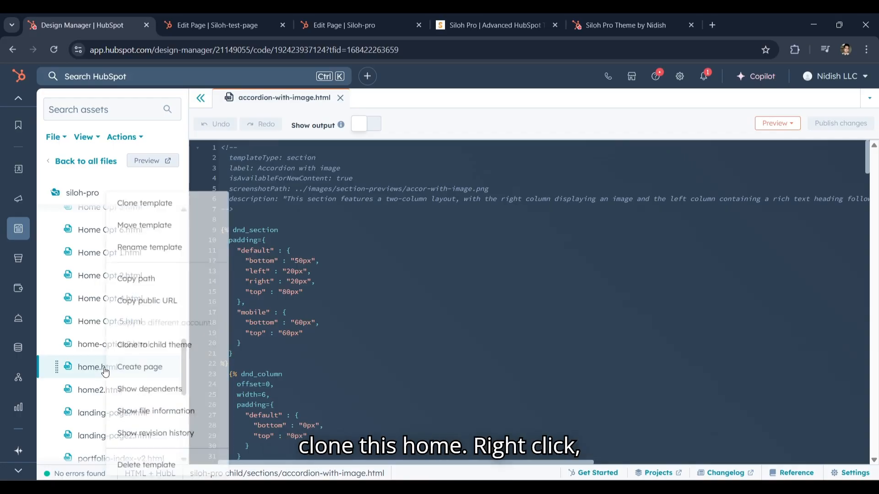
pyautogui.click(141, 345)
pyautogui.click(323, 188)
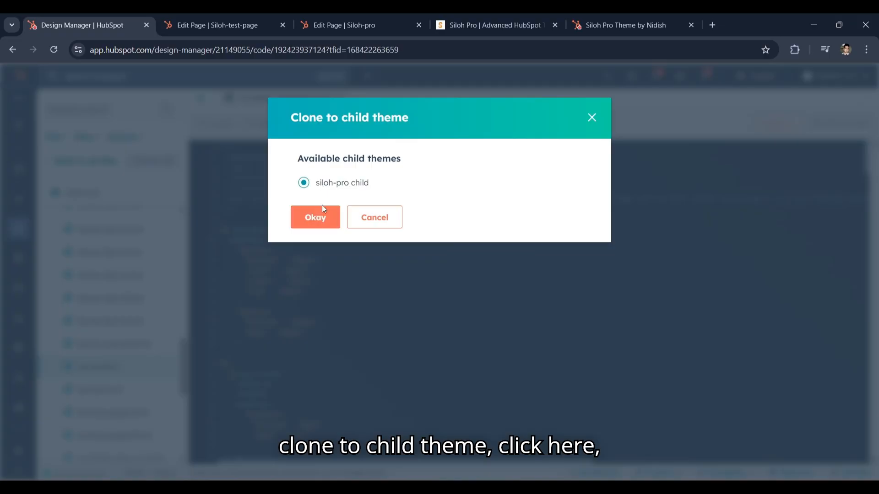
pyautogui.click(315, 217)
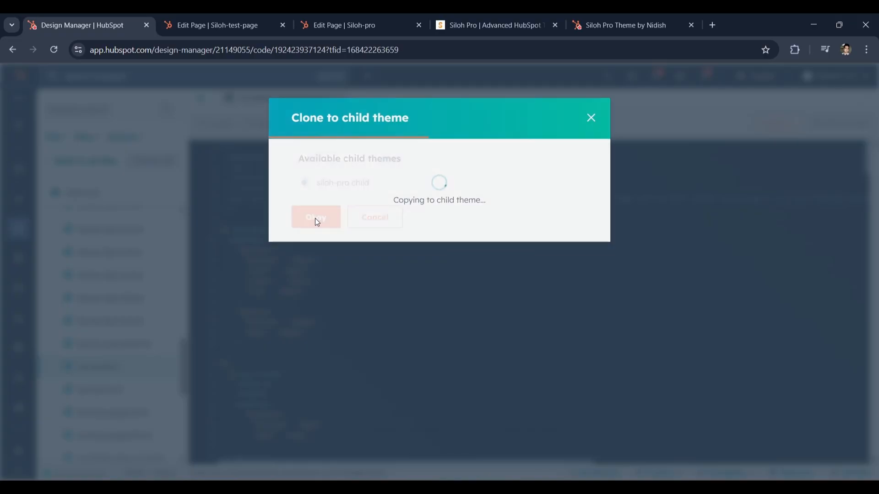
# Open the cloned home.html from the siloh-pro child theme's templates folder
pyautogui.scroll(3, 80, 307)
pyautogui.scroll(5, 84, 308)
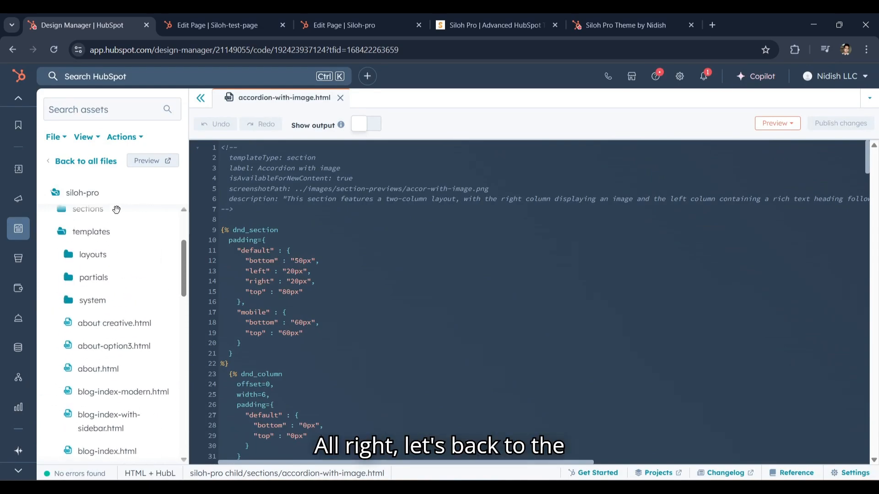
pyautogui.click(85, 160)
pyautogui.scroll(-2, 124, 311)
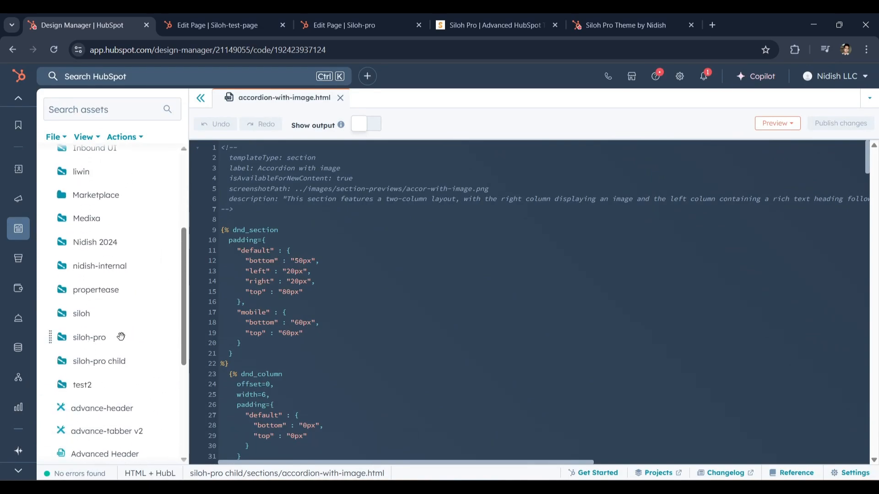
pyautogui.click(118, 361)
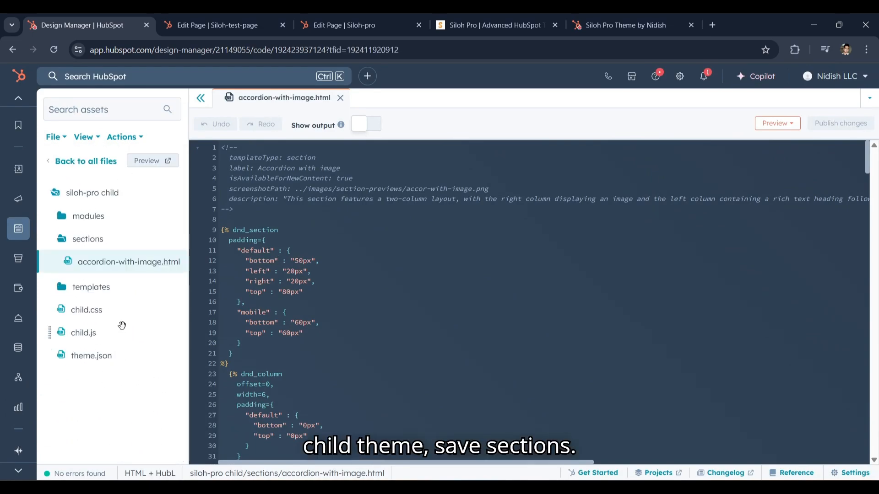
pyautogui.click(60, 239)
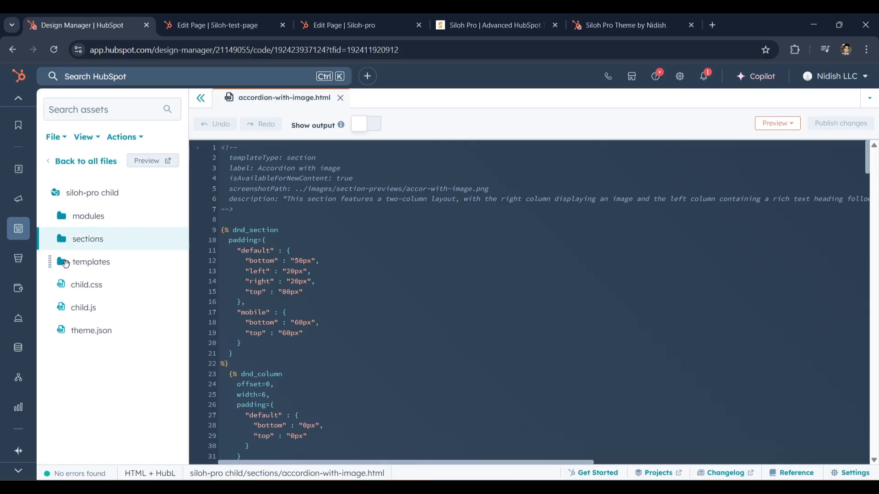
pyautogui.click(62, 262)
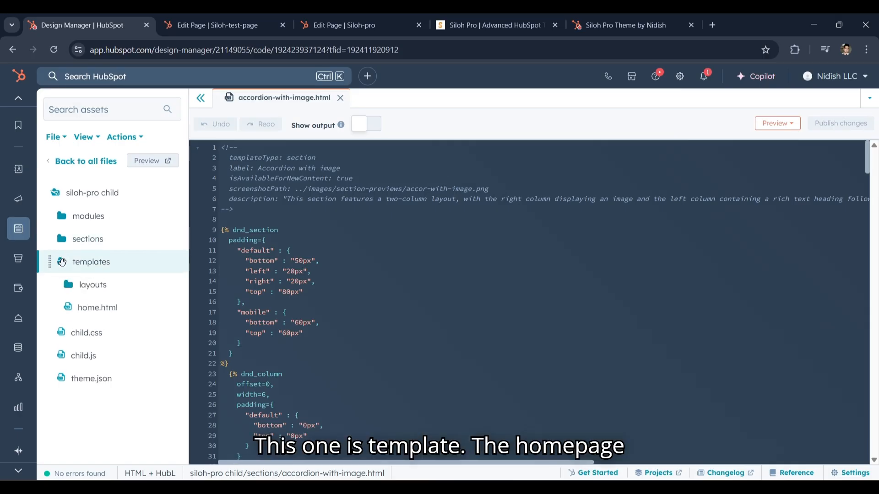
pyautogui.click(94, 308)
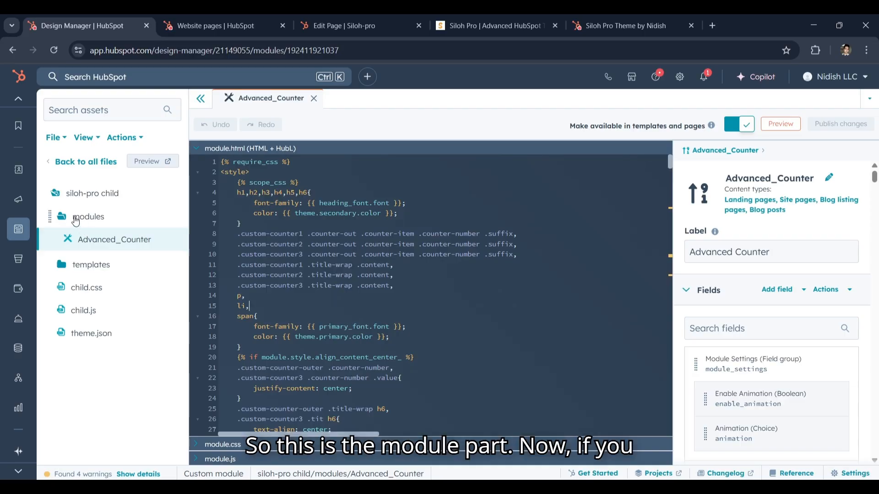
# Collapse the child theme's modules folder and return to the full list of design files
pyautogui.click(76, 220)
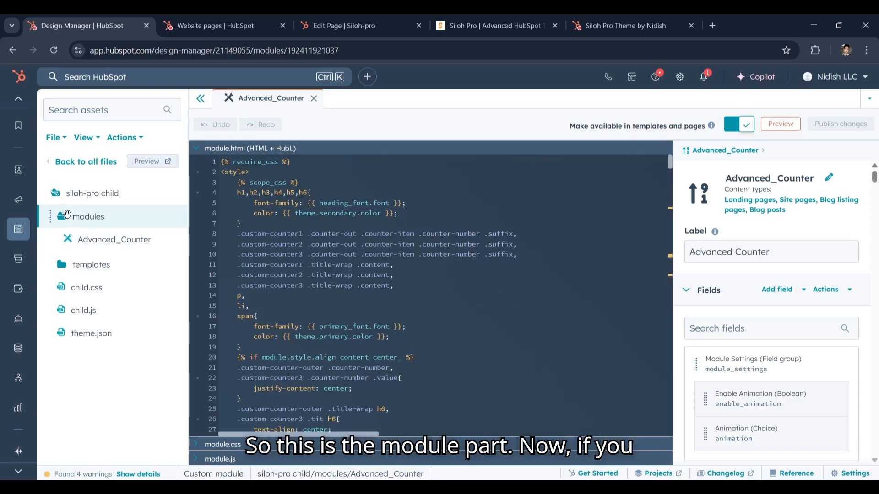
pyautogui.click(101, 162)
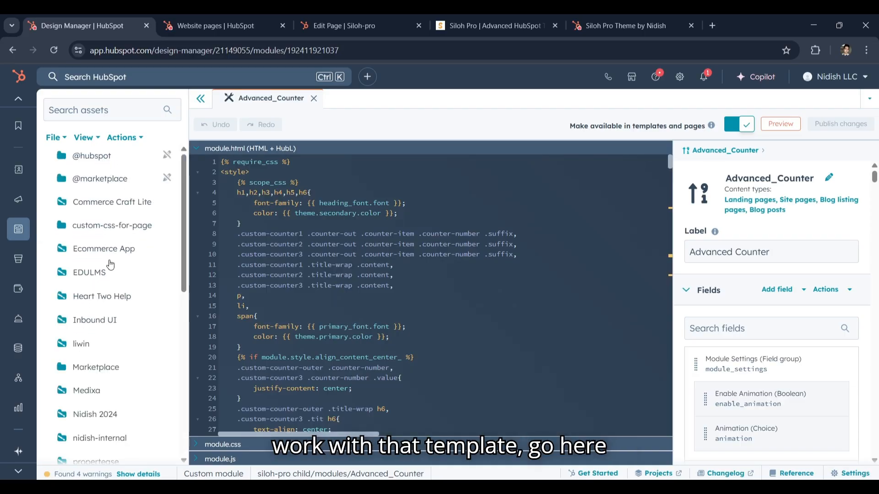
pyautogui.scroll(-10, 110, 264)
pyautogui.scroll(8, 114, 265)
# Switch to the Website pages list and reload it to pick up the design changes
pyautogui.click(206, 26)
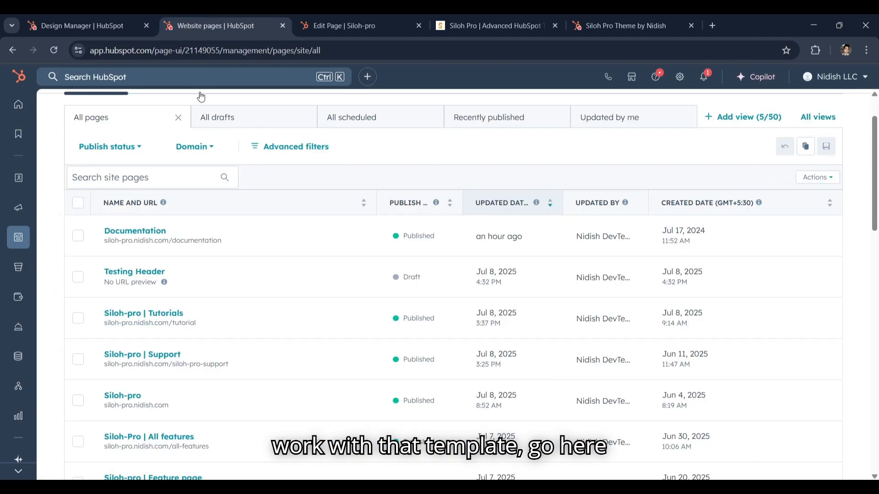
pyautogui.scroll(2, 129, 237)
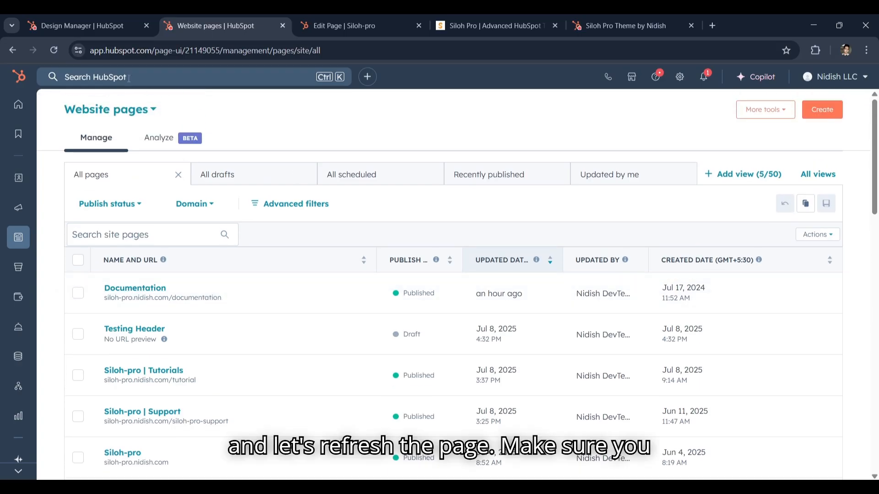
pyautogui.click(51, 52)
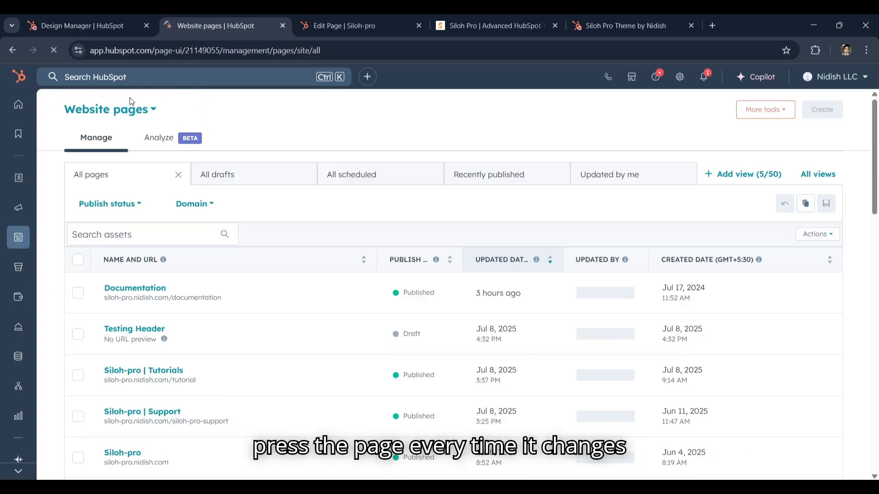
pyautogui.click(118, 26)
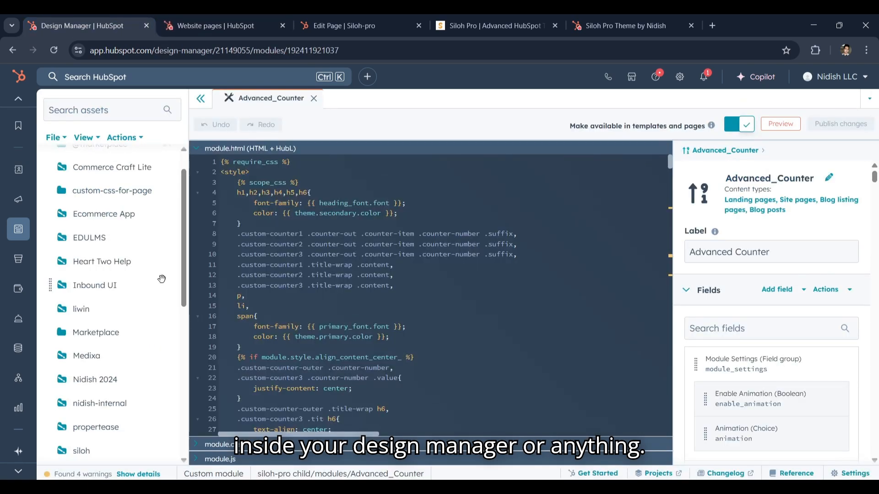
pyautogui.click(215, 25)
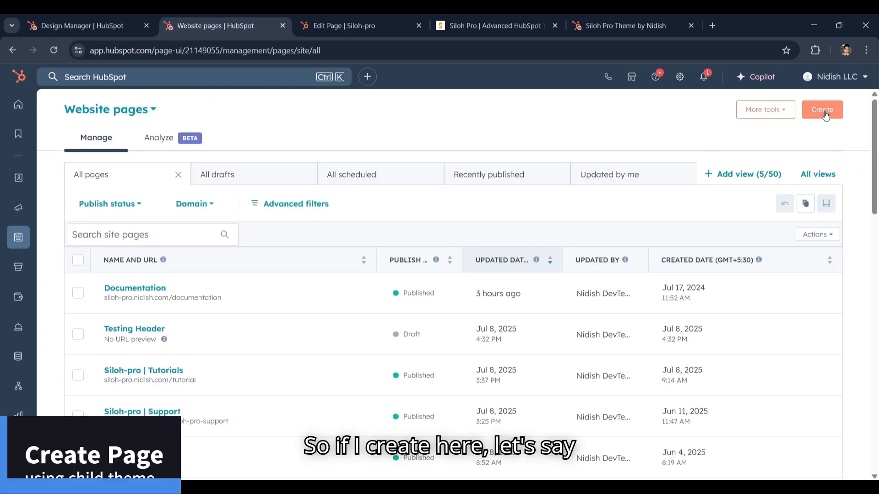
pyautogui.click(822, 110)
pyautogui.click(412, 234)
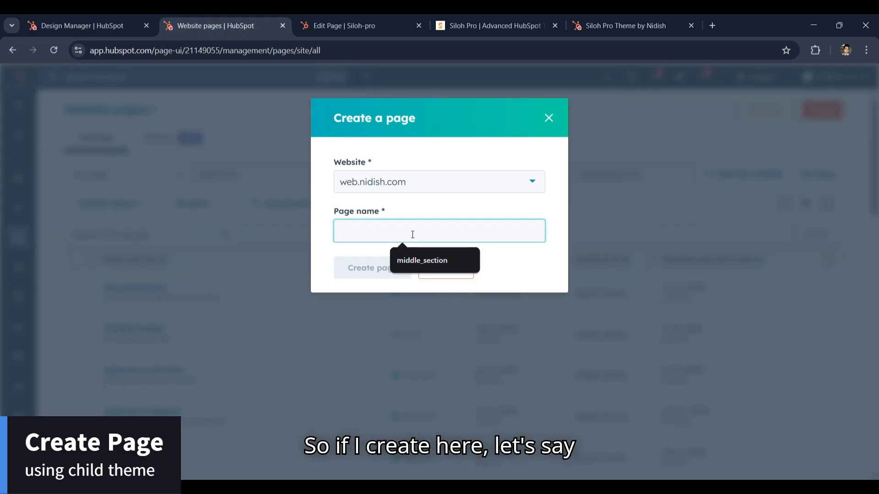
pyautogui.write('test')
pyautogui.press('BackSpace')
pyautogui.press('BackSpace')
pyautogui.press('BackSpace')
pyautogui.press('BackSpace')
pyautogui.write('test')
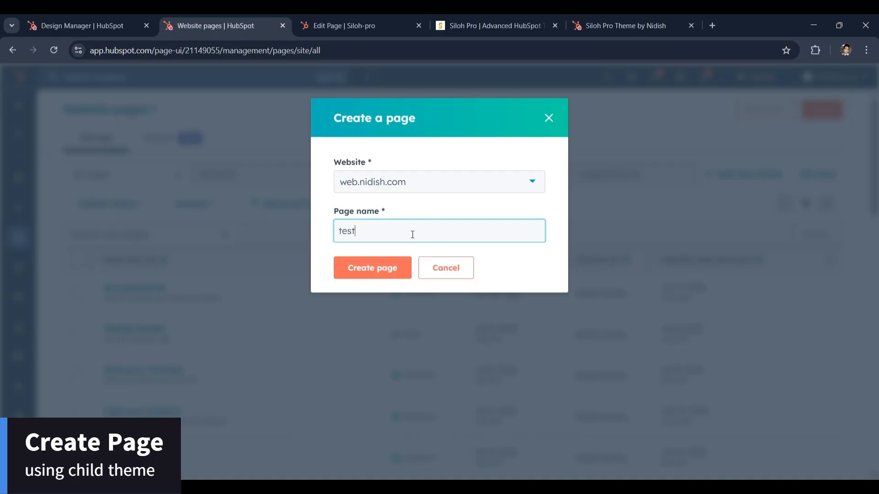
pyautogui.write('-page')
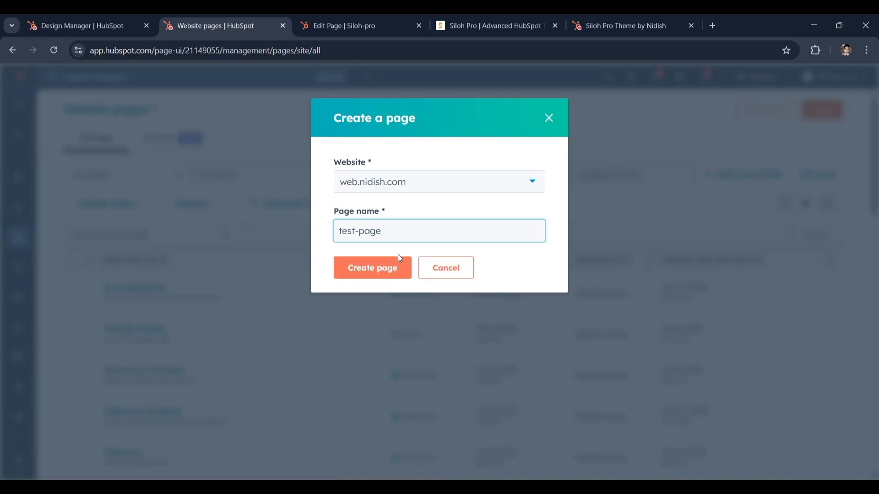
pyautogui.click(385, 273)
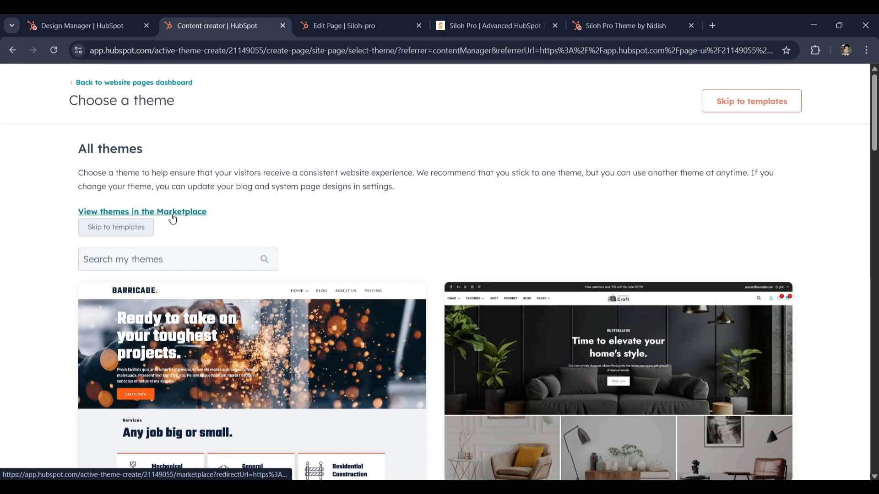
pyautogui.scroll(-10, 304, 239)
pyautogui.scroll(10, 304, 243)
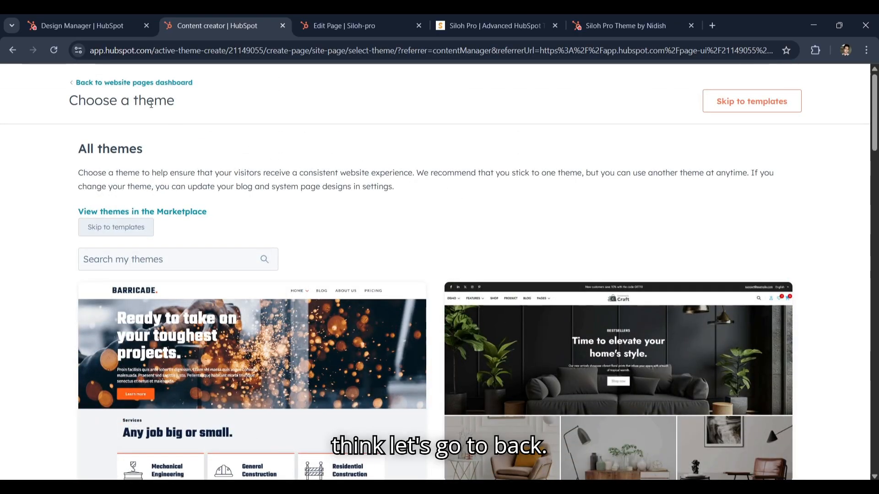
pyautogui.click(88, 83)
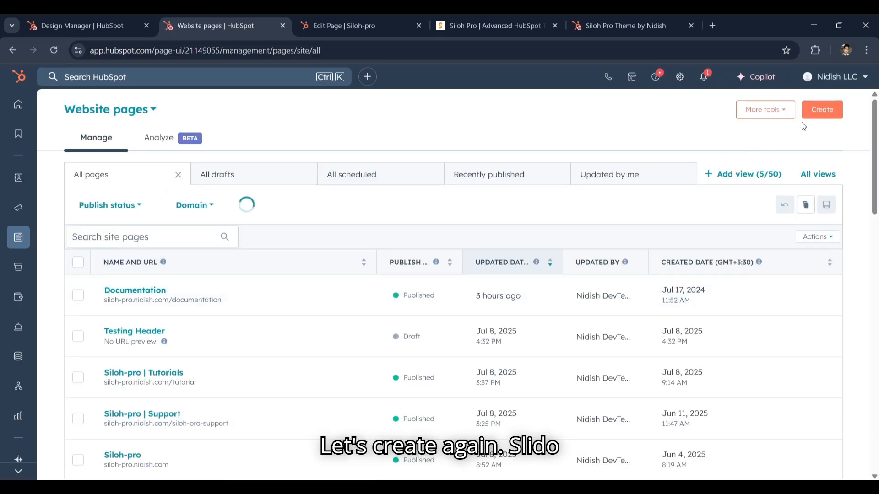
# Create a website page named Siloh-test-page on the siloh-pro.nidish.com website
pyautogui.click(817, 112)
pyautogui.click(397, 182)
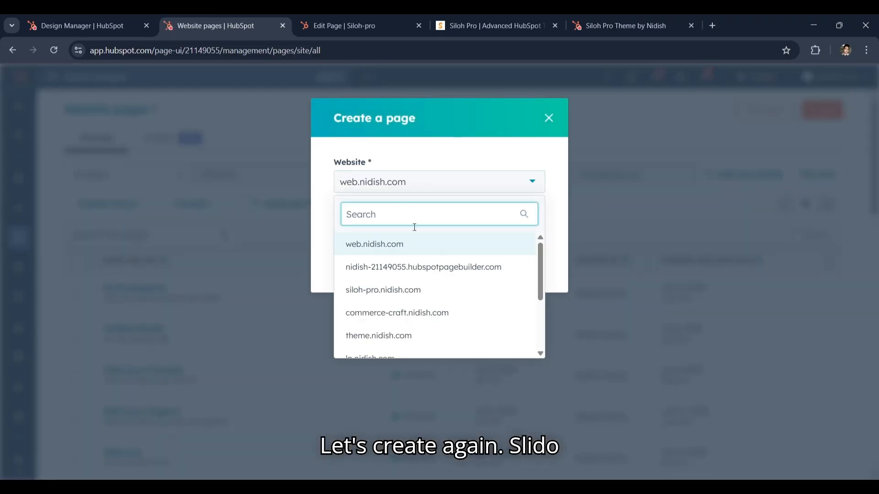
pyautogui.click(413, 288)
pyautogui.click(384, 228)
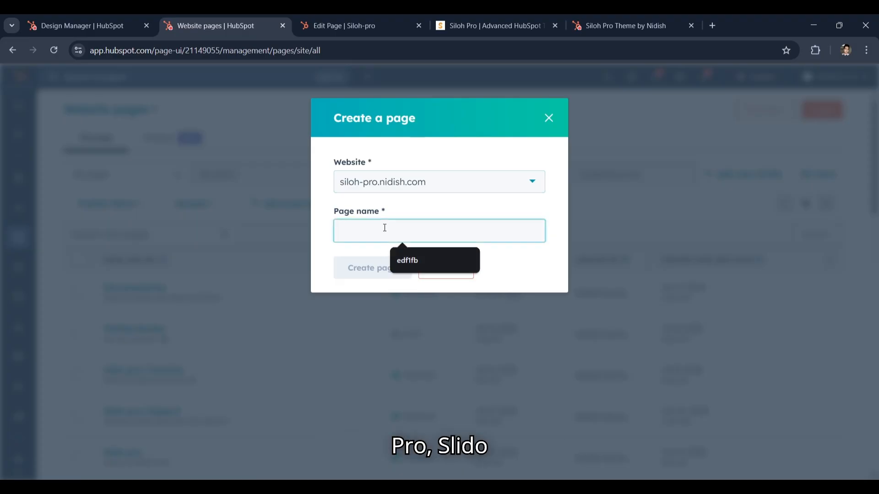
pyautogui.write('Siloh-test-page')
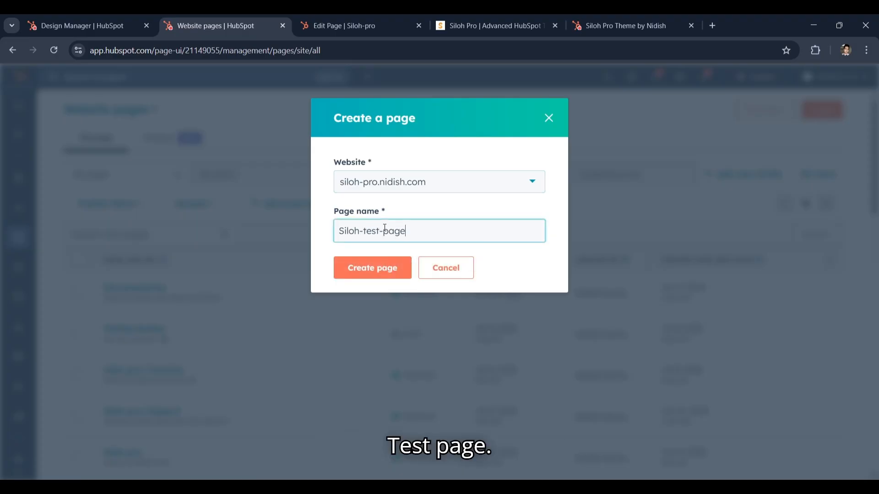
pyautogui.click(386, 268)
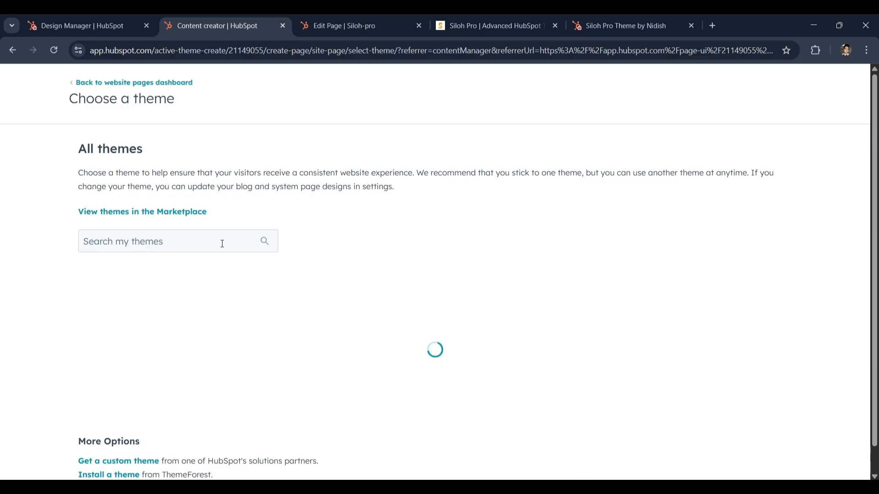
# Look through the themes available for the new page
pyautogui.scroll(-15, 280, 261)
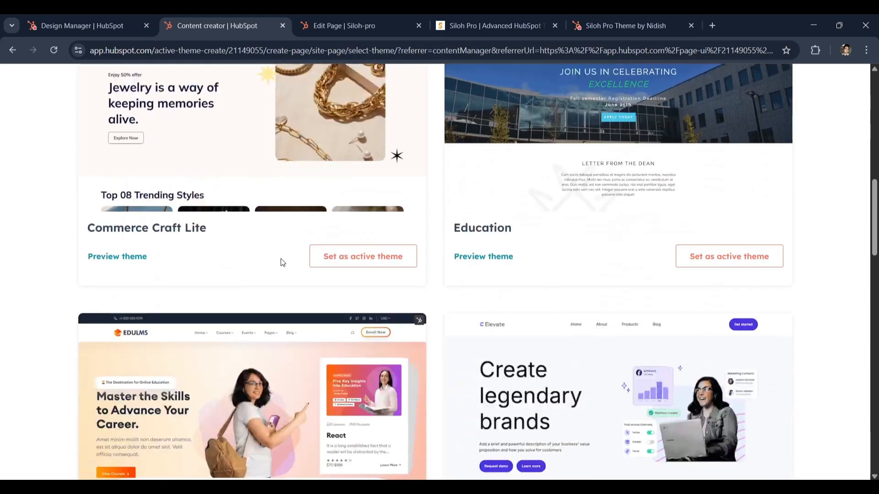
pyautogui.scroll(14, 280, 261)
pyautogui.scroll(-6, 471, 334)
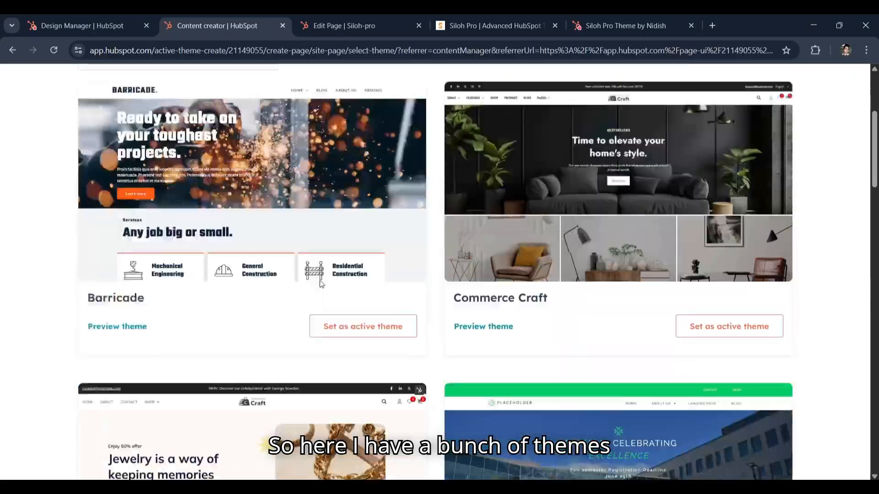
pyautogui.scroll(3, 398, 293)
pyautogui.scroll(5, 398, 293)
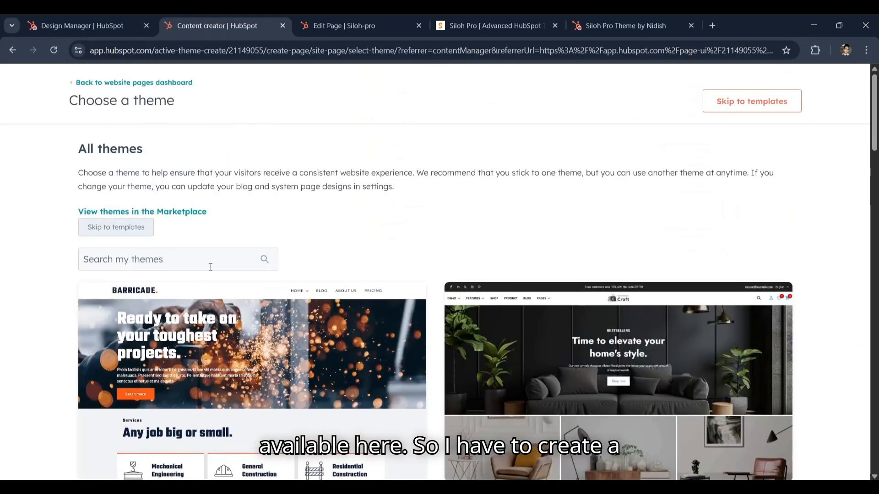
# Search the themes for siloh and set siloh-pro child as the active theme for the new page
pyautogui.click(178, 263)
pyautogui.write('siloh')
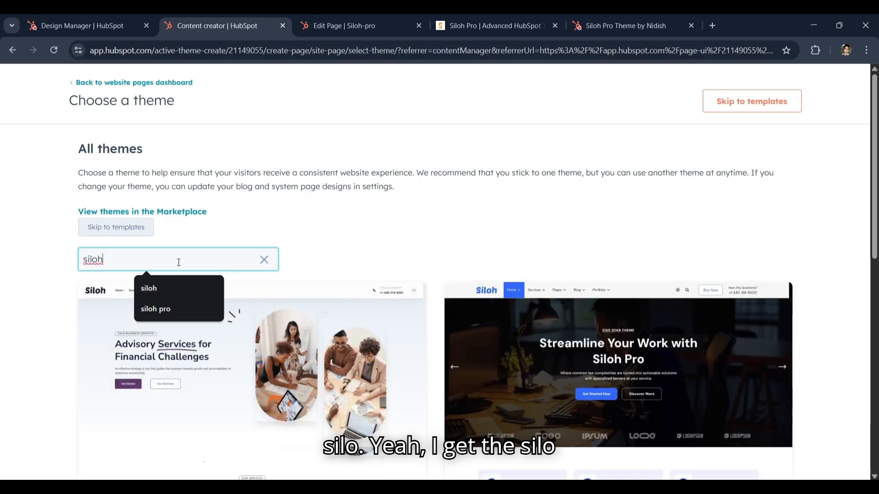
pyautogui.scroll(-10, 179, 262)
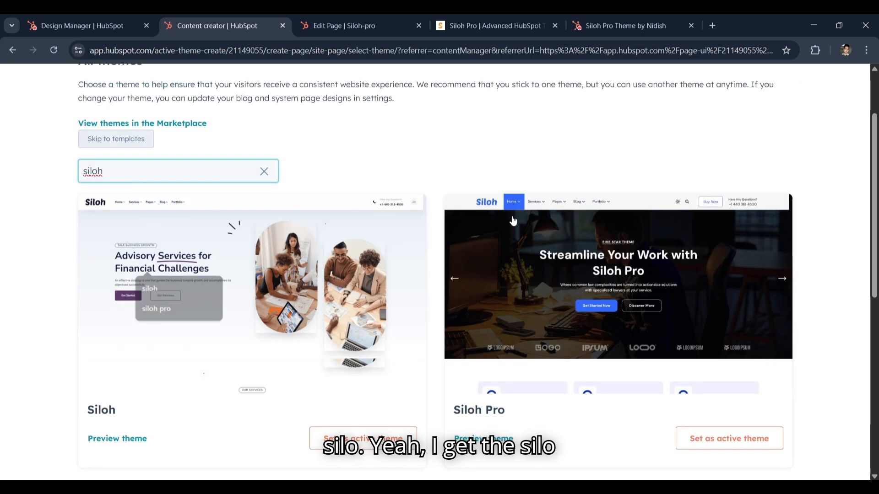
pyautogui.scroll(6, 216, 251)
pyautogui.scroll(-7, 175, 252)
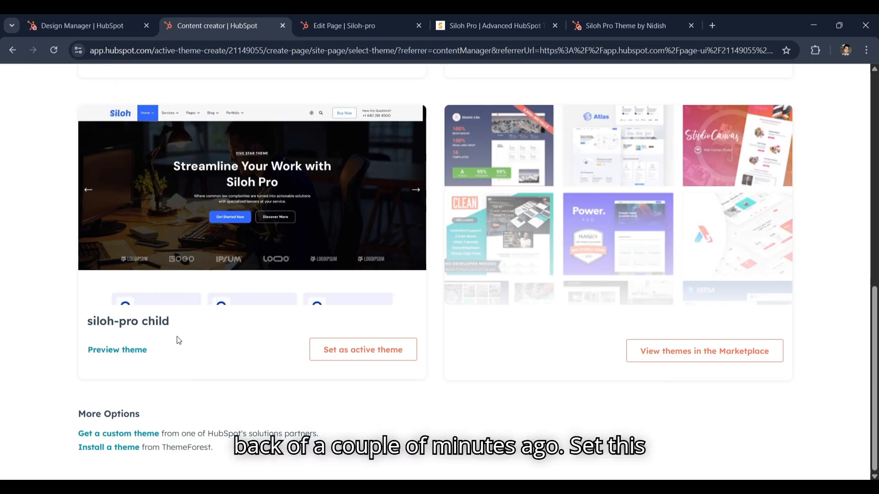
pyautogui.click(366, 351)
pyautogui.click(365, 348)
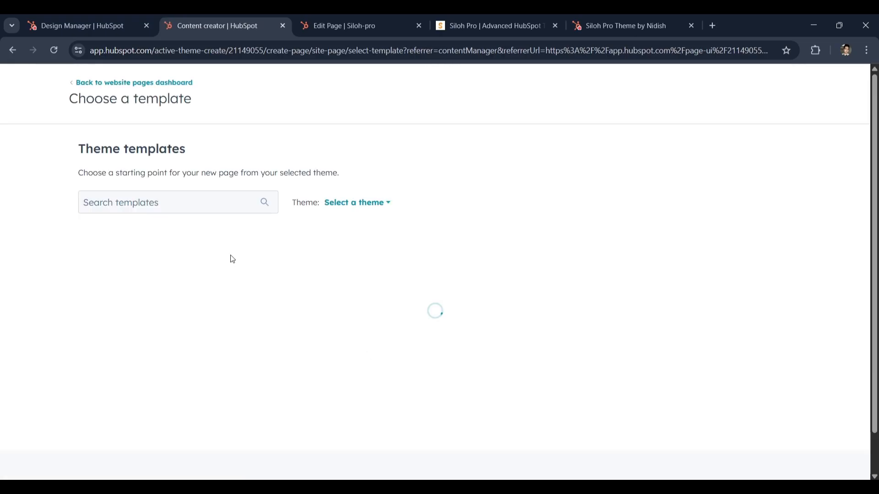
# Look through the siloh-pro child templates and create the test page from the Contact template
pyautogui.scroll(-3, 229, 258)
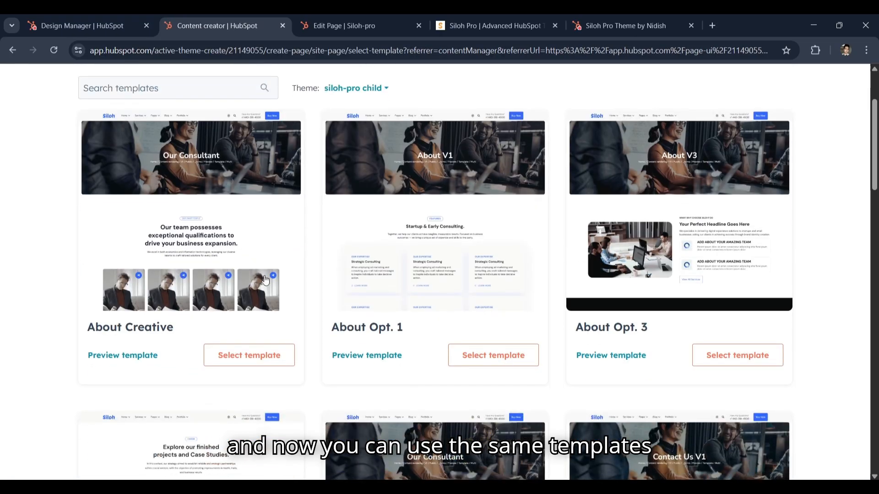
pyautogui.scroll(-6, 264, 279)
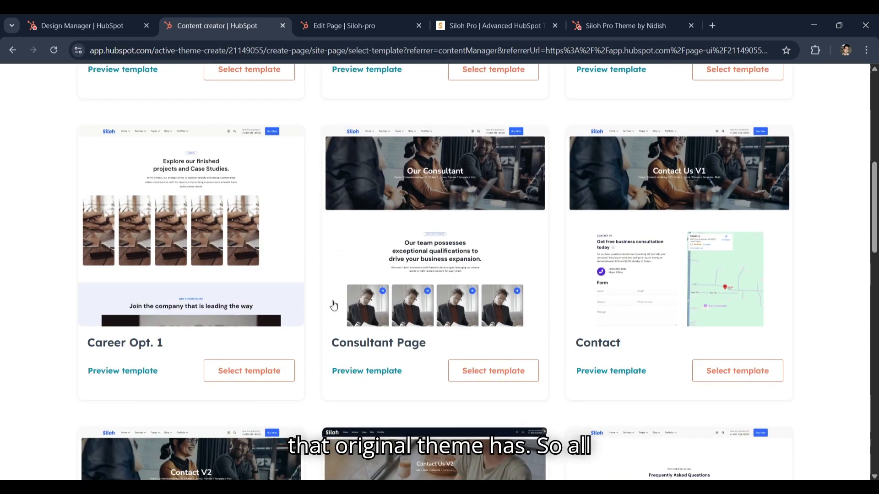
pyautogui.scroll(6, 334, 305)
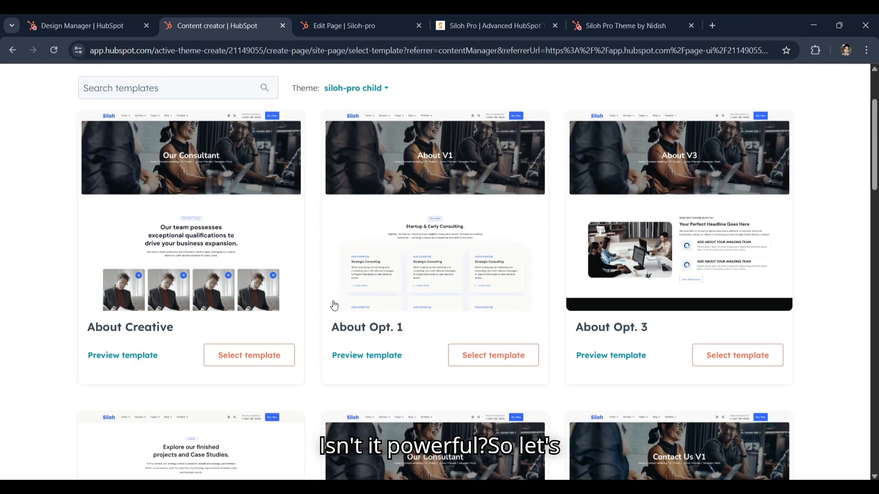
pyautogui.scroll(-3, 335, 305)
pyautogui.scroll(5, 333, 306)
pyautogui.scroll(-4, 338, 293)
pyautogui.scroll(1, 342, 291)
pyautogui.scroll(1, 342, 291)
pyautogui.scroll(2, 667, 308)
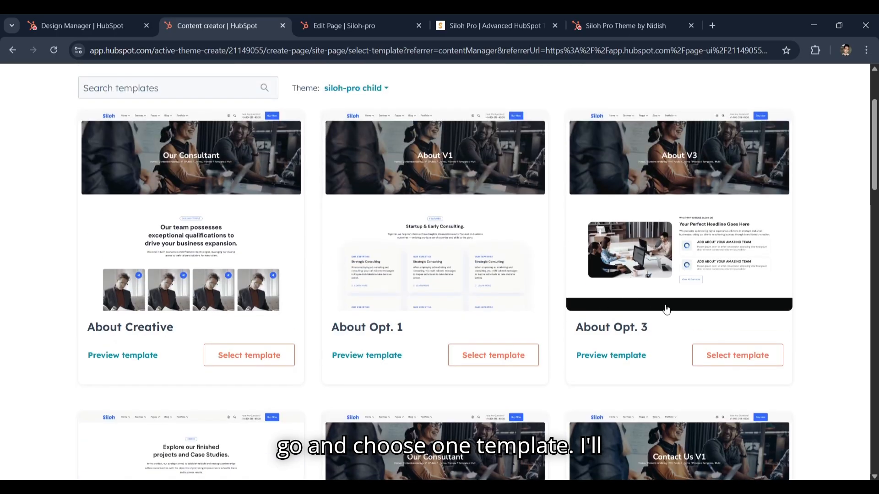
pyautogui.scroll(-5, 241, 276)
pyautogui.scroll(-1, 241, 277)
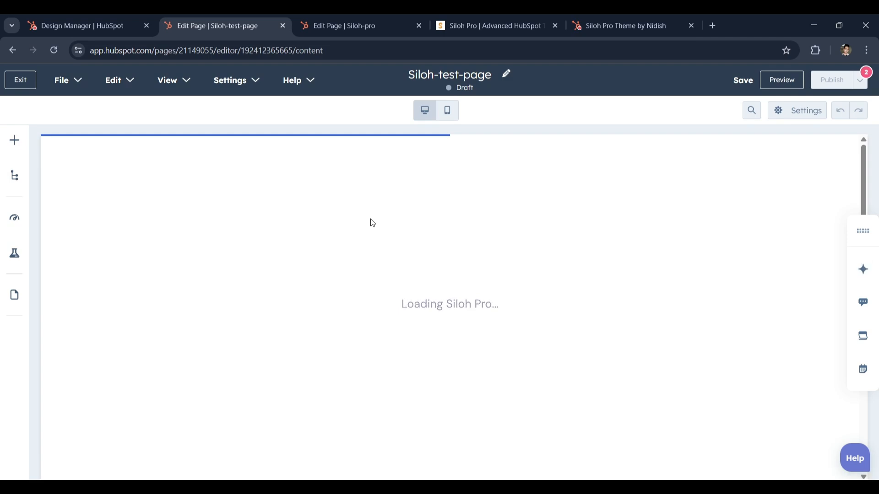
# Examine the default content of Siloh-test-page in the editor, from the header and banner down to the footer area
pyautogui.scroll(-15, 263, 262)
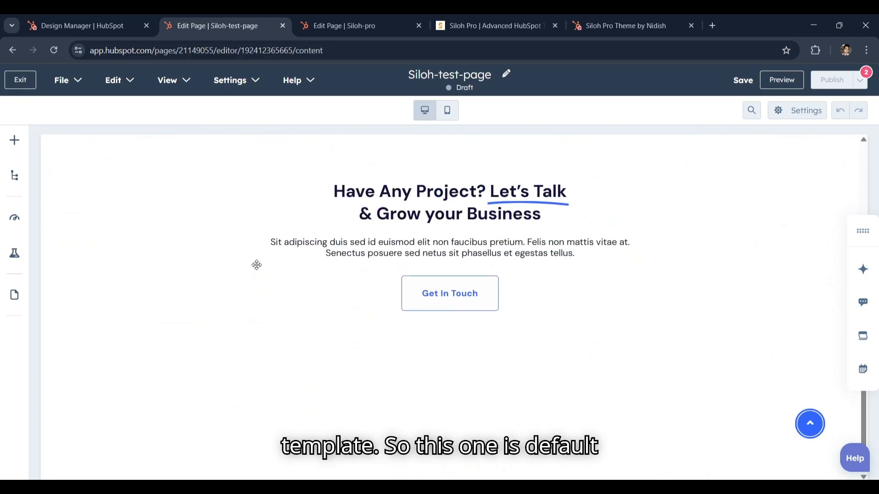
pyautogui.scroll(15, 257, 265)
pyautogui.scroll(2, 256, 265)
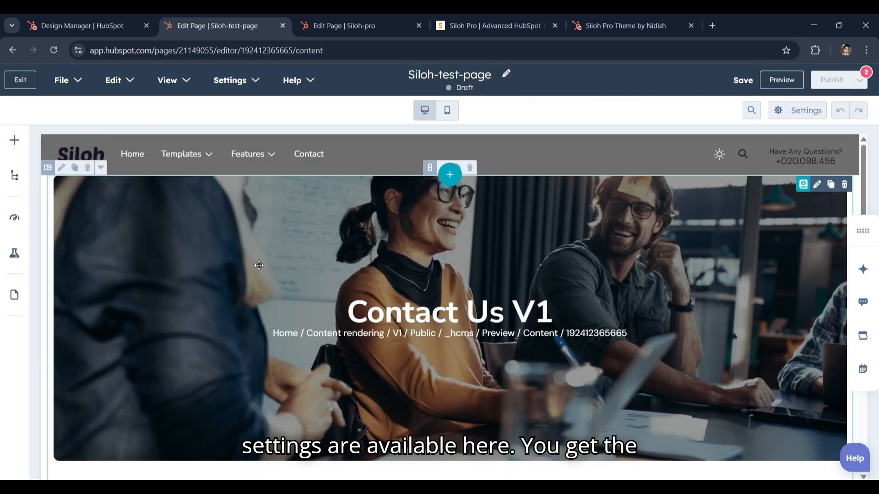
pyautogui.scroll(-10, 258, 265)
pyautogui.scroll(1, 375, 270)
pyautogui.scroll(-2, 377, 261)
pyautogui.scroll(-5, 394, 302)
pyautogui.scroll(10, 395, 299)
# Expand the theme modules that can be added to the page and look through them
pyautogui.click(14, 139)
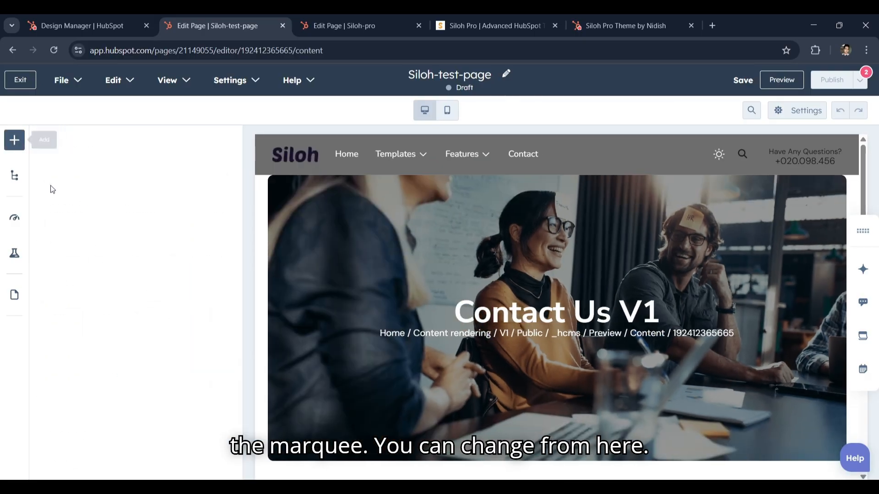
pyautogui.click(139, 370)
pyautogui.scroll(-2, 140, 347)
pyautogui.scroll(2, 141, 330)
pyautogui.scroll(-4, 138, 255)
pyautogui.scroll(-5, 136, 255)
pyautogui.scroll(8, 133, 329)
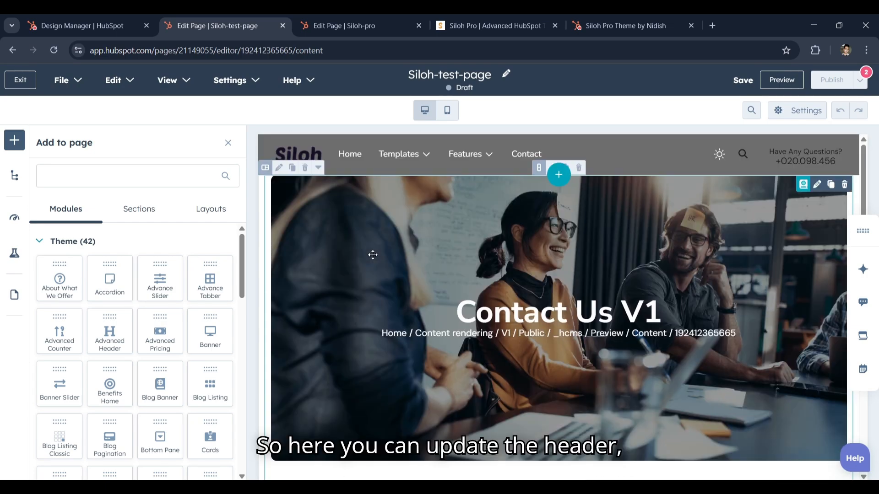
# Start editing the page's global header, cancel it, and close the list of addable modules
pyautogui.click(590, 151)
pyautogui.click(515, 202)
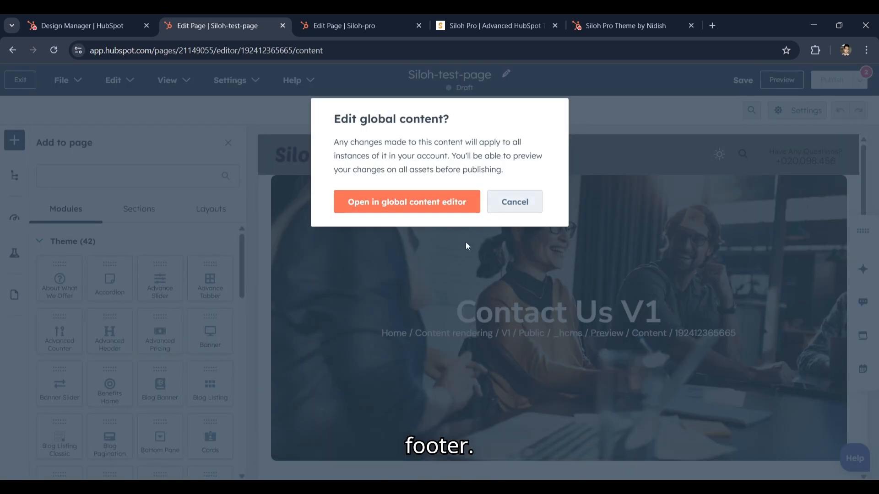
pyautogui.scroll(-15, 327, 285)
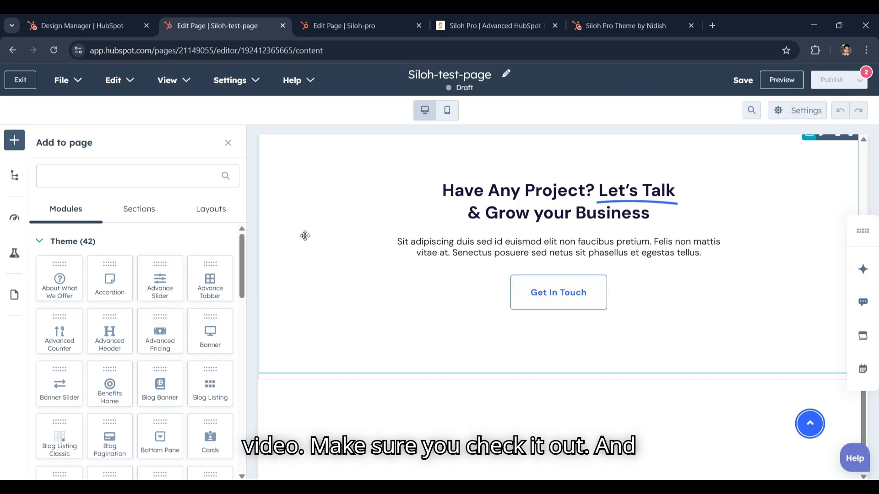
pyautogui.scroll(15, 305, 236)
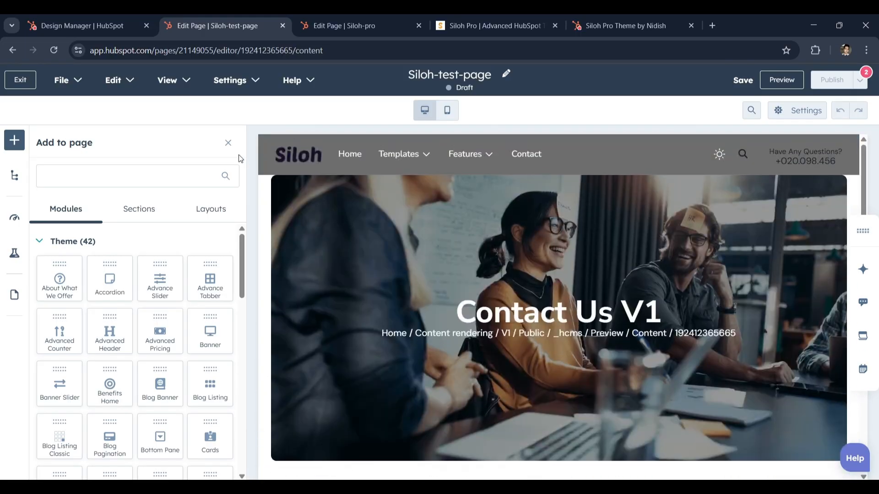
pyautogui.click(232, 151)
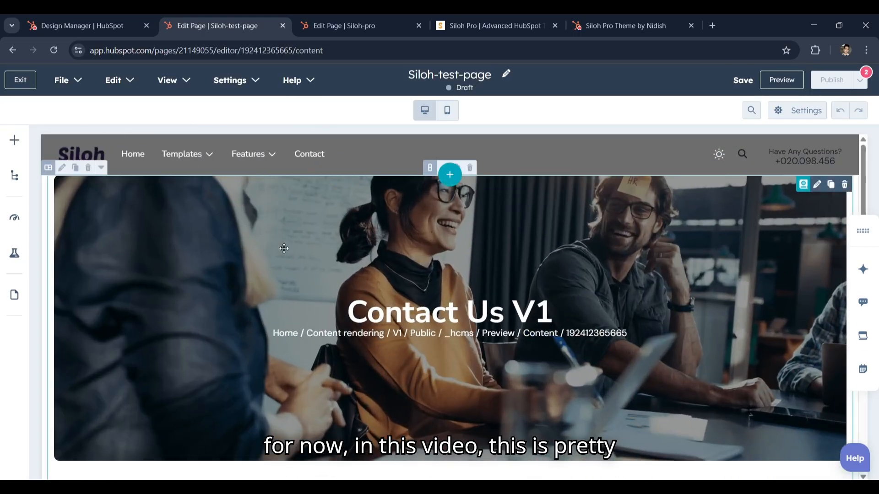